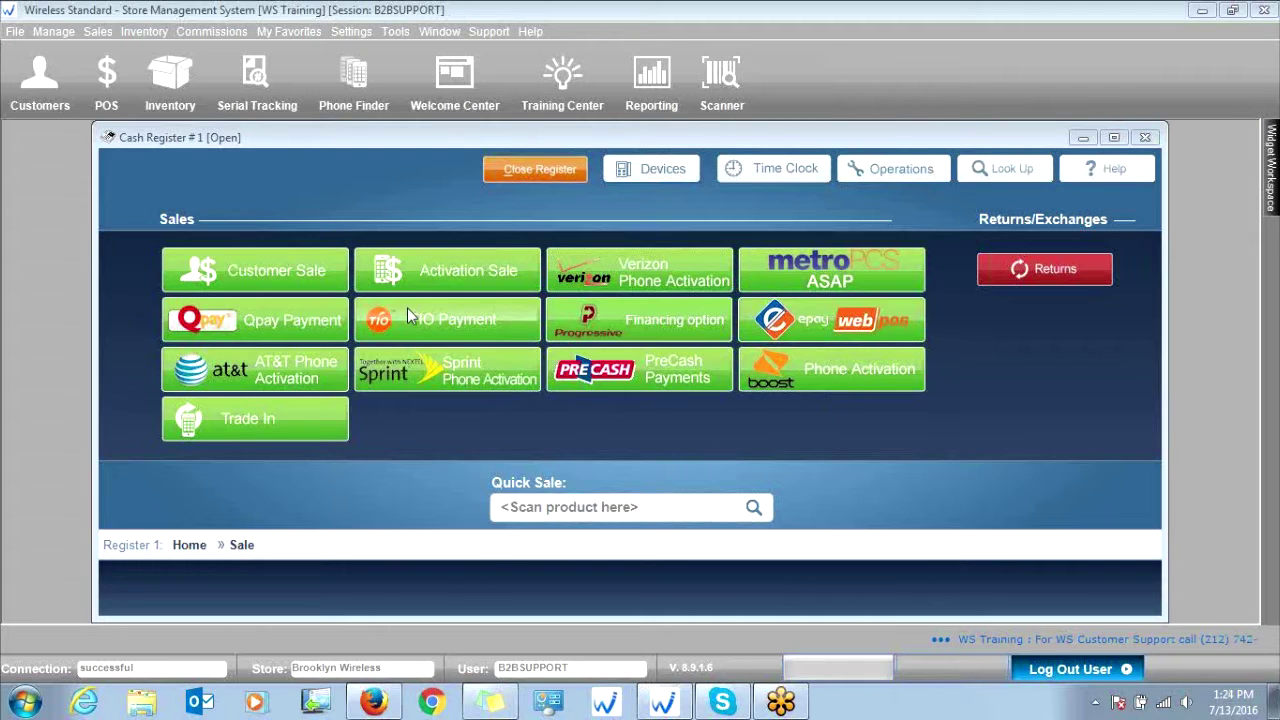
Start a quick sale with product 1003, the iPhone 5 Case-Michael Kors at $45.00, and bring up the item choices
left_click(590, 505)
type("1003")
key("Return")
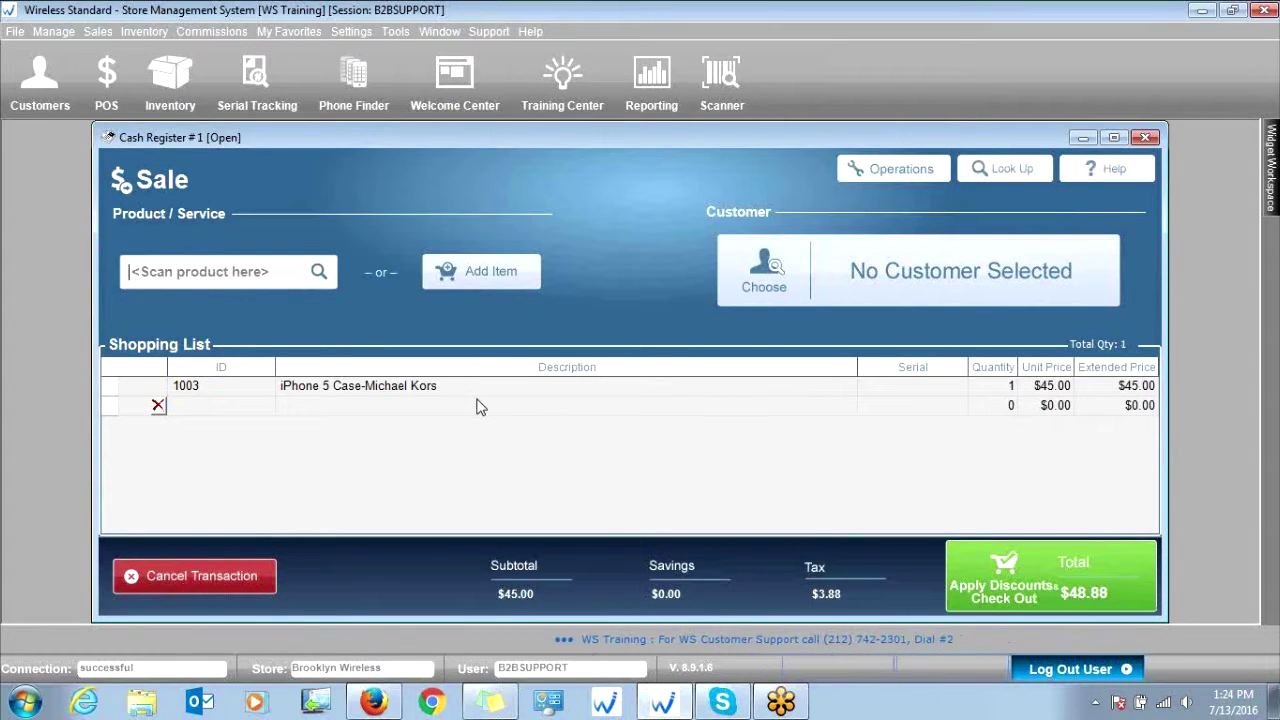
left_click(491, 272)
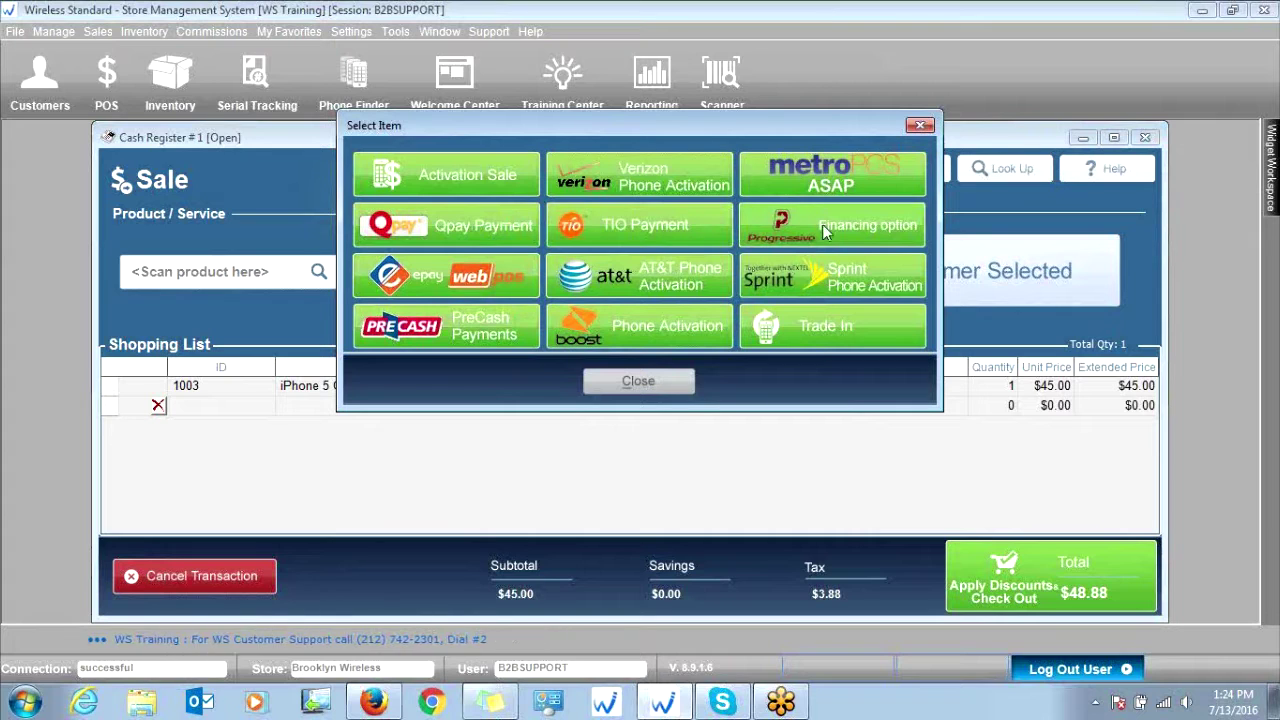
left_click_drag(834, 121, 805, 154)
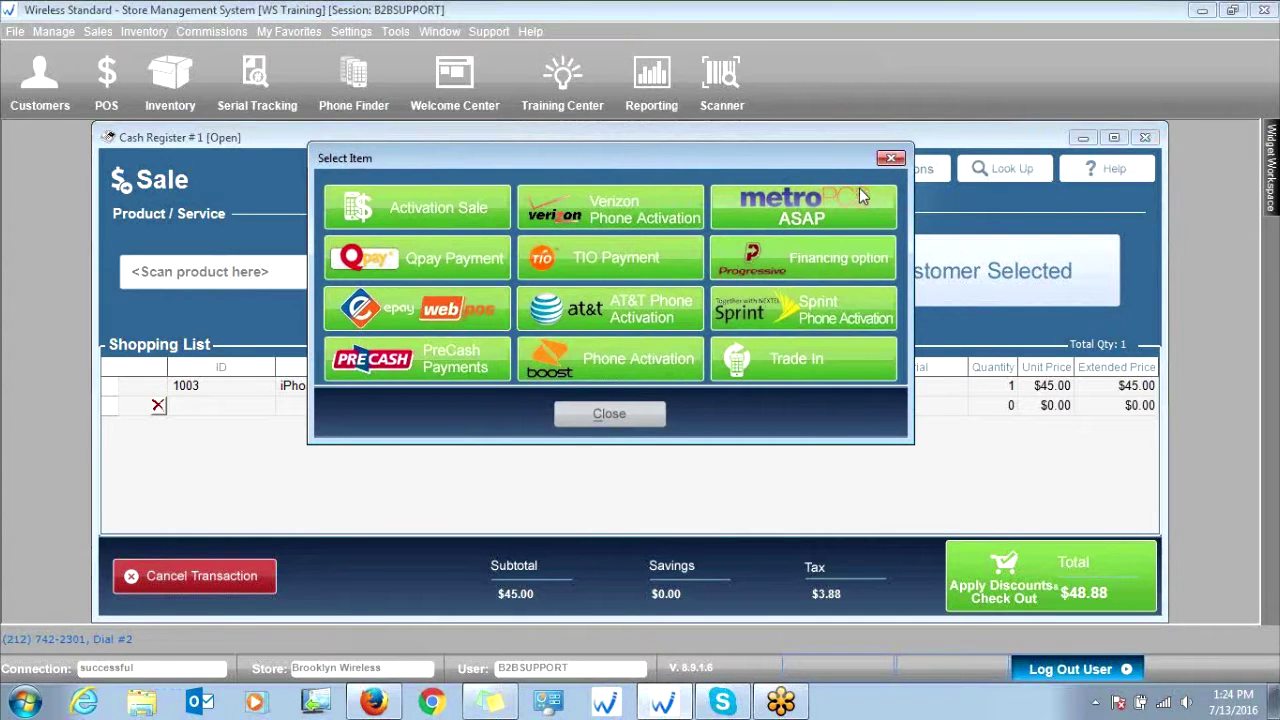
Launch a MetroPCS ASAP transaction and load the subscriber's account overview page
left_click(806, 219)
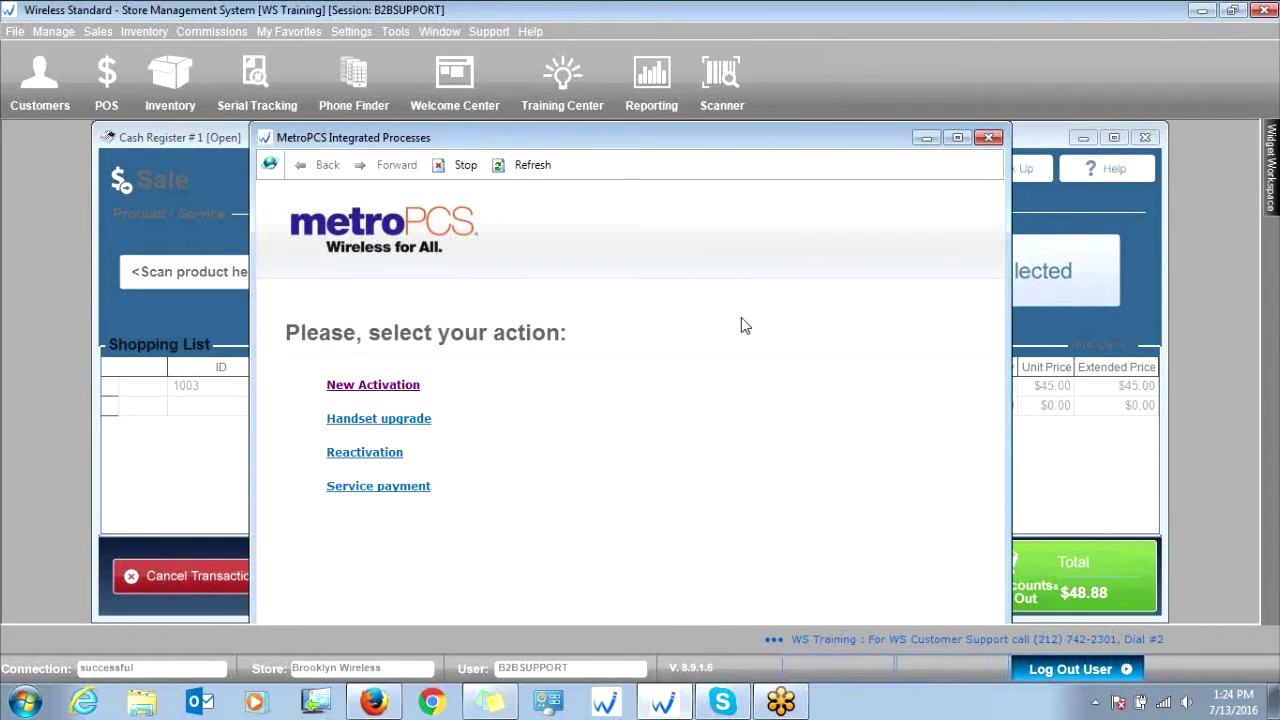
left_click(417, 388)
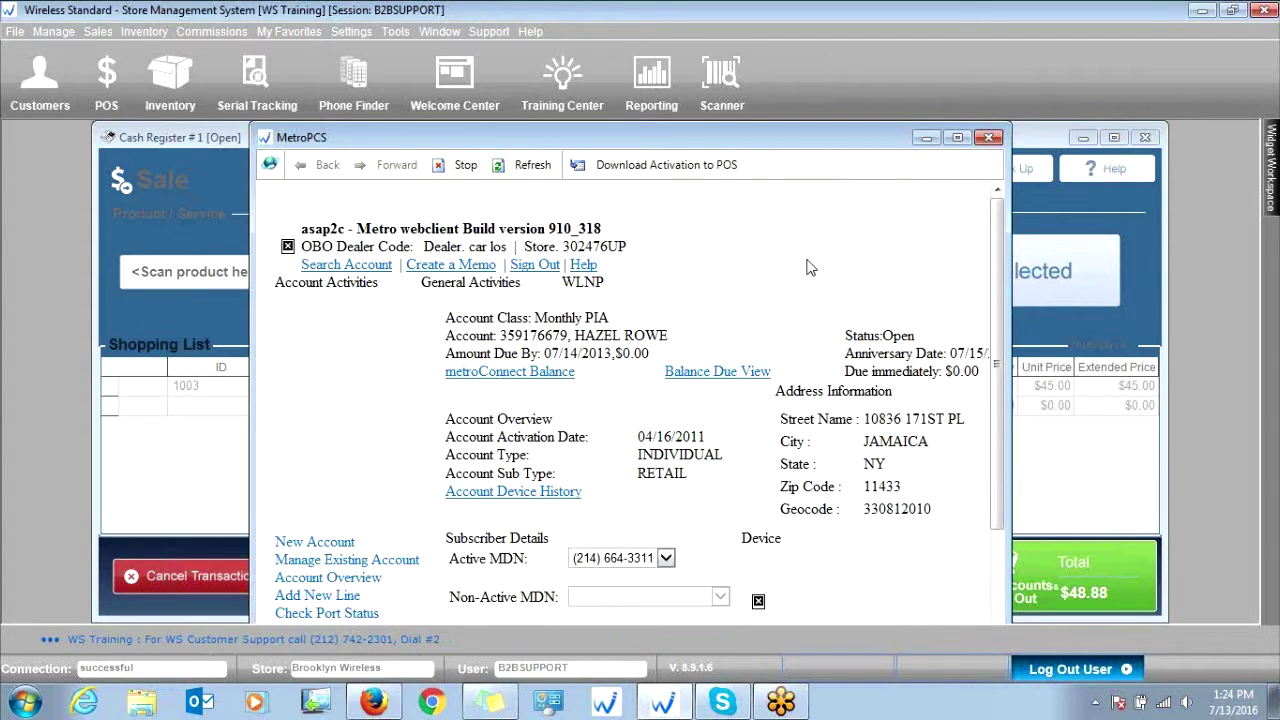
Download the MetroPCS activation ($30 Unlimited Talk Text MMS, ZTE Anthem 4G) into the register
left_click(652, 172)
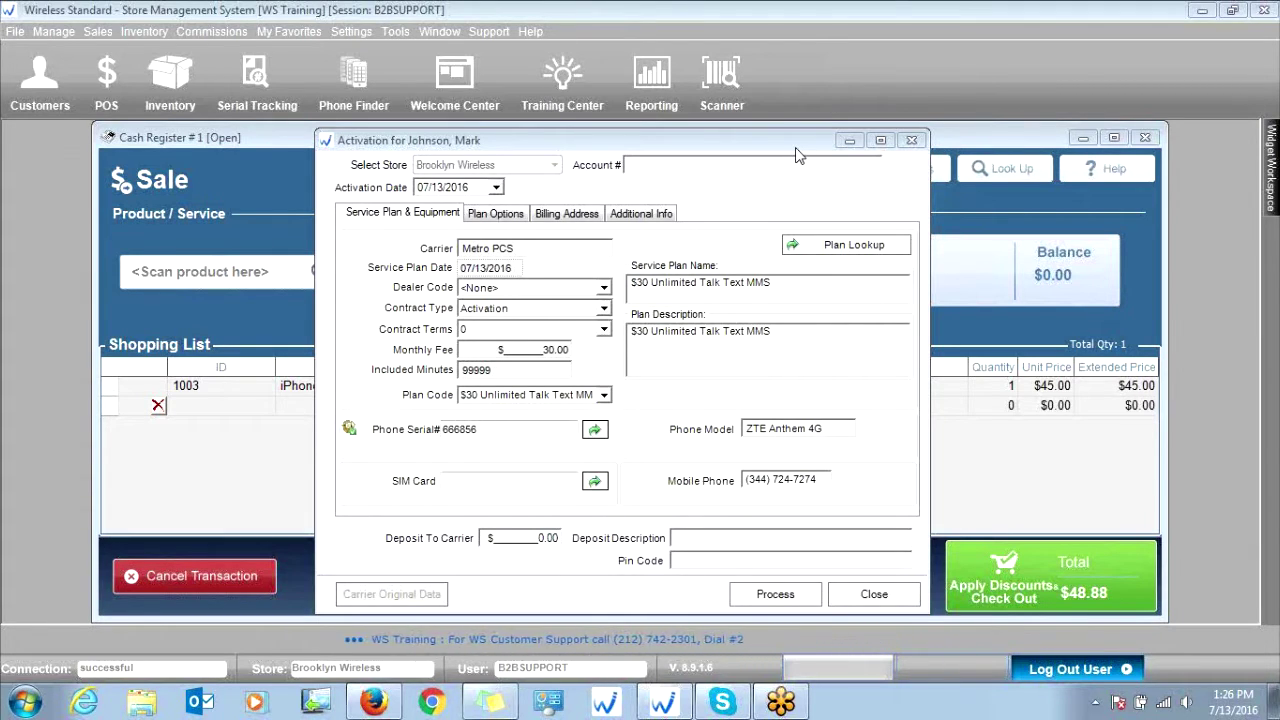
Check the plan name, description, phone model and number, keep Activation, then view plan options
left_click_drag(790, 150, 788, 150)
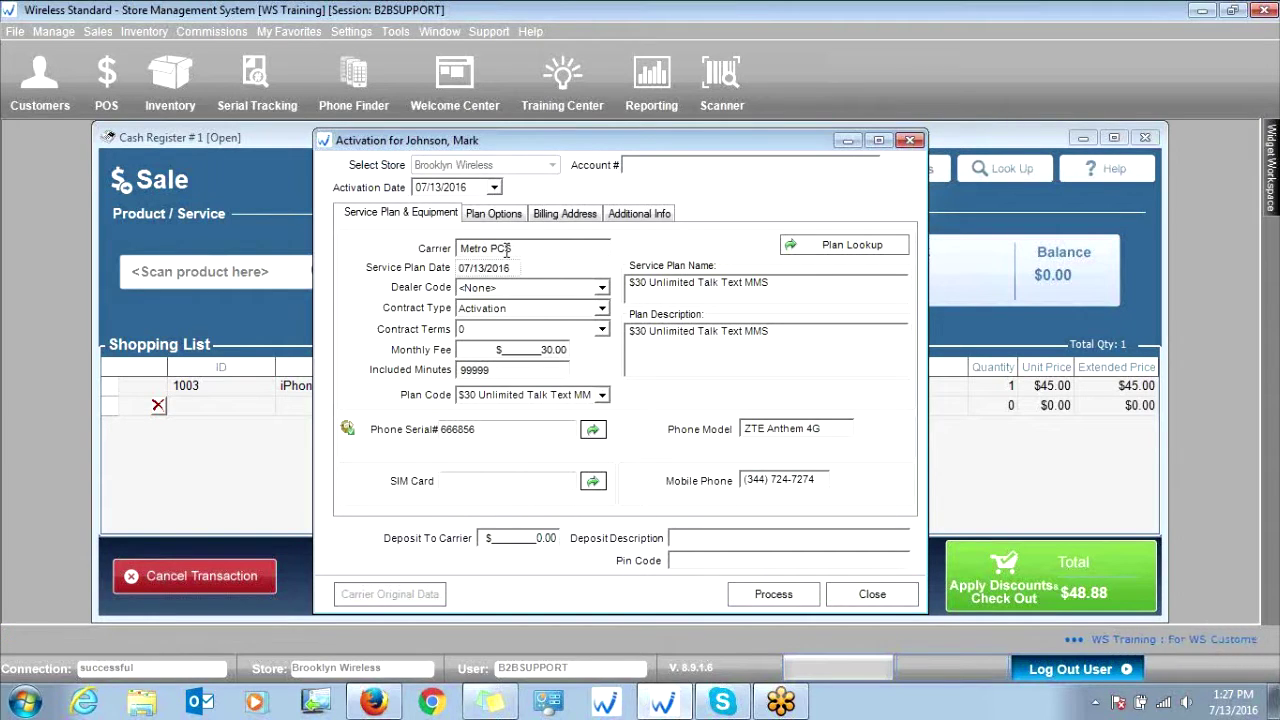
left_click(795, 288)
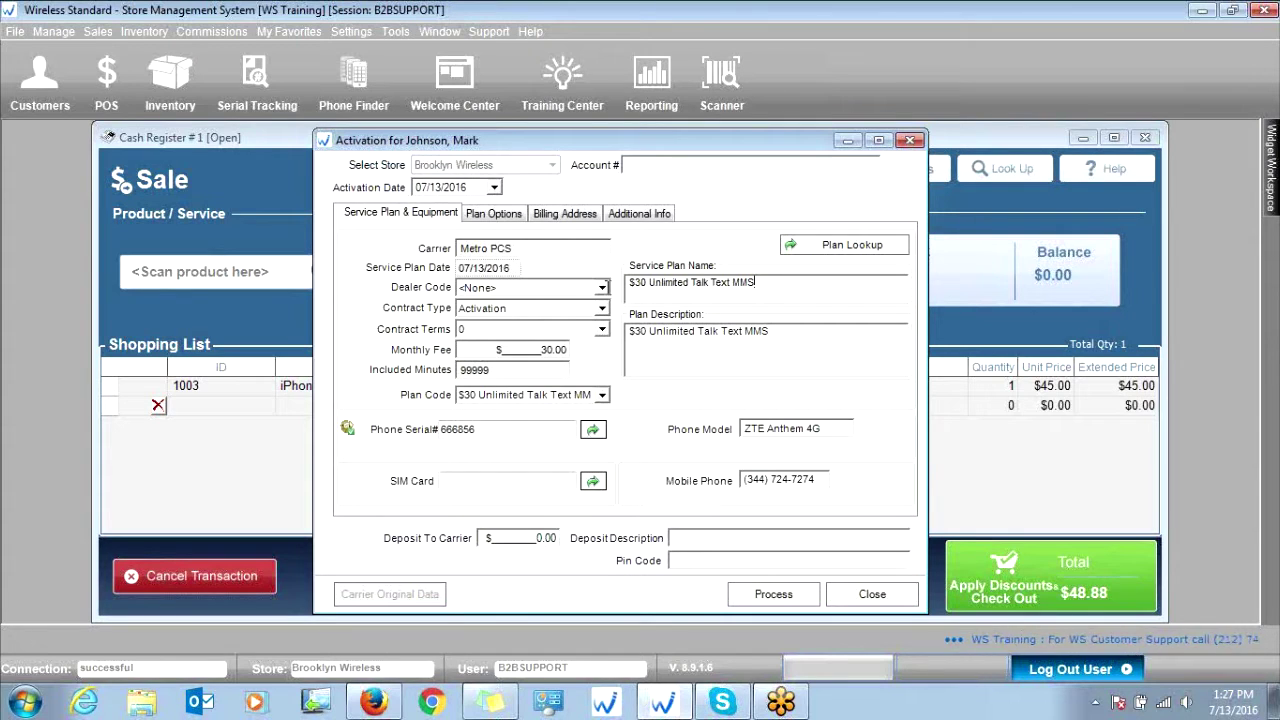
triple_click(721, 282)
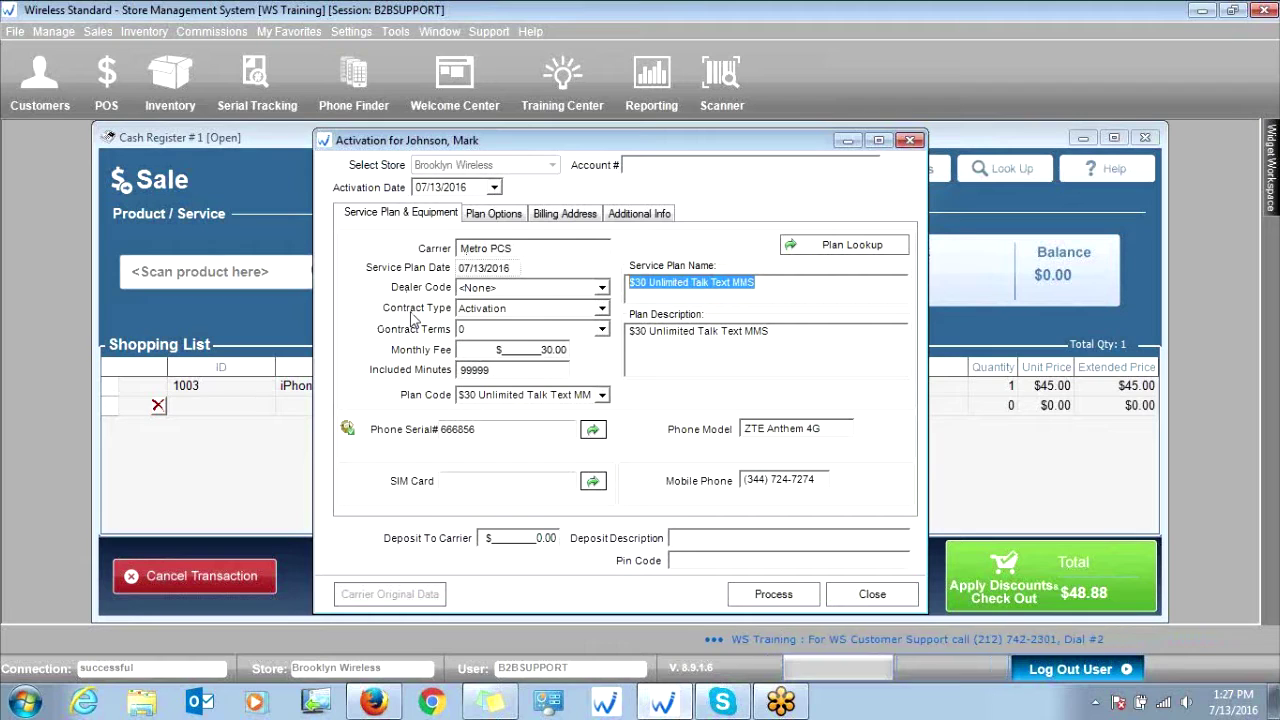
left_click(480, 310)
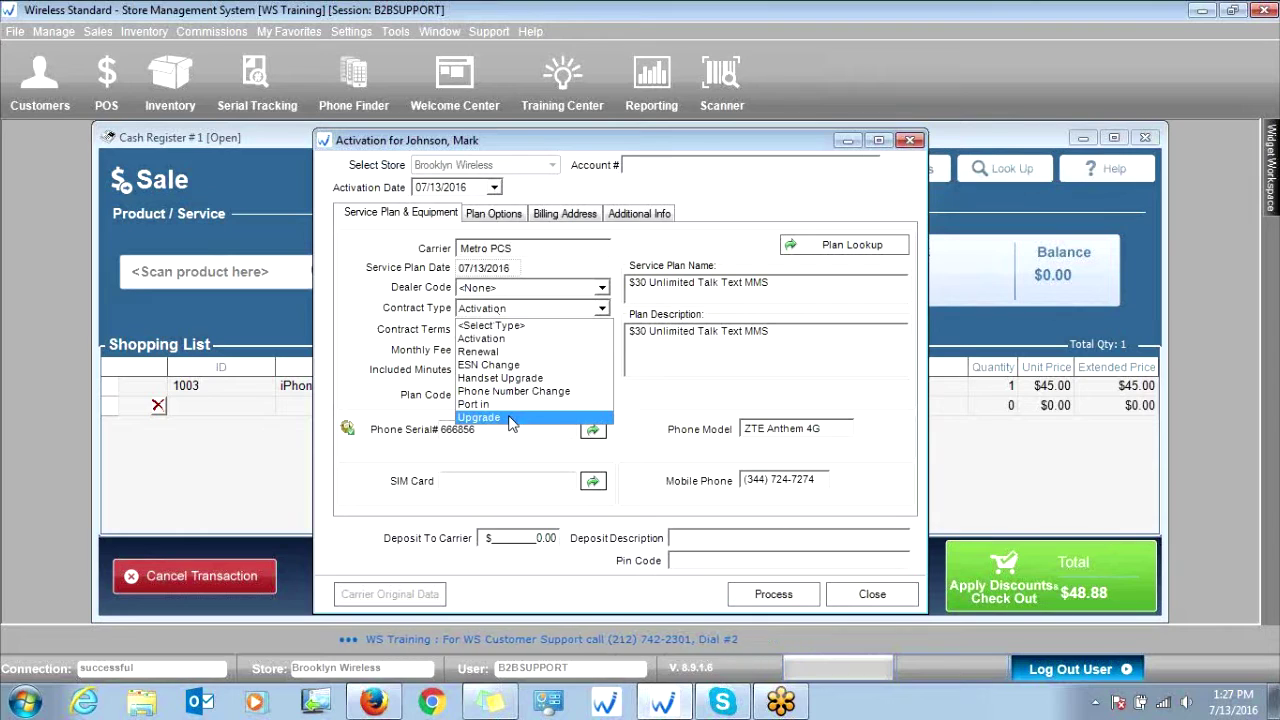
left_click(540, 341)
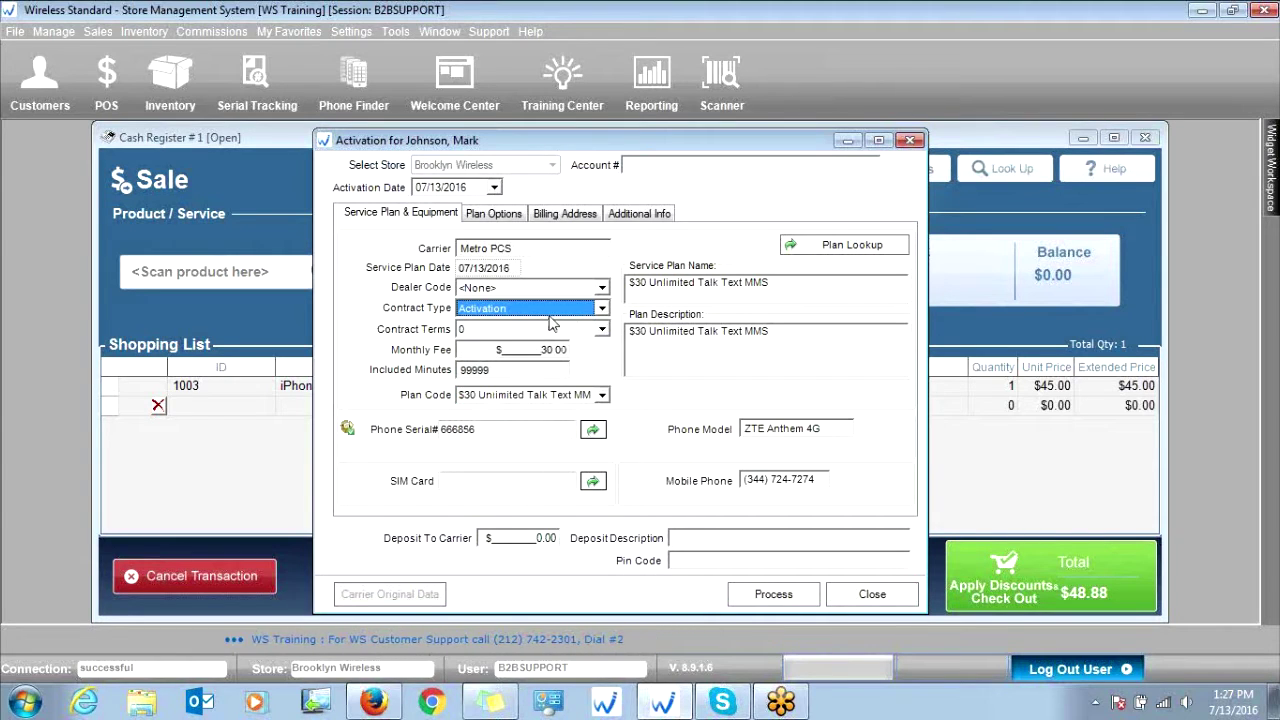
left_click(657, 331)
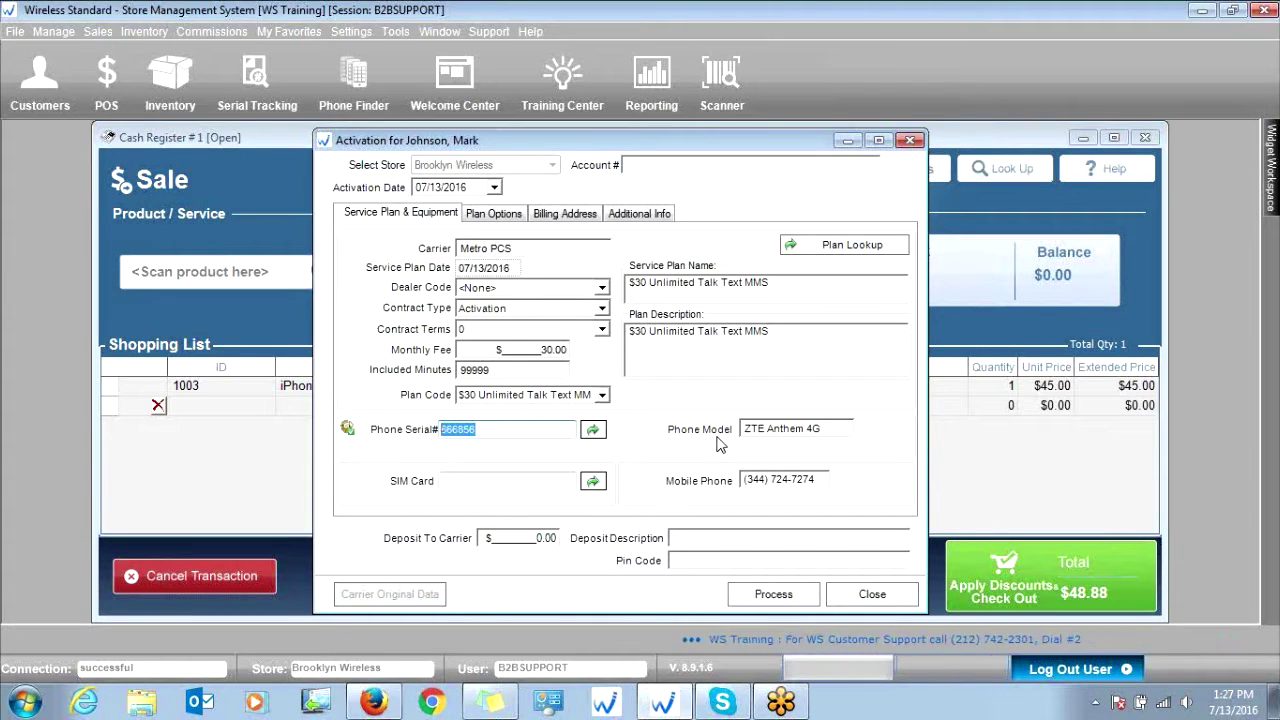
left_click_drag(830, 430, 734, 426)
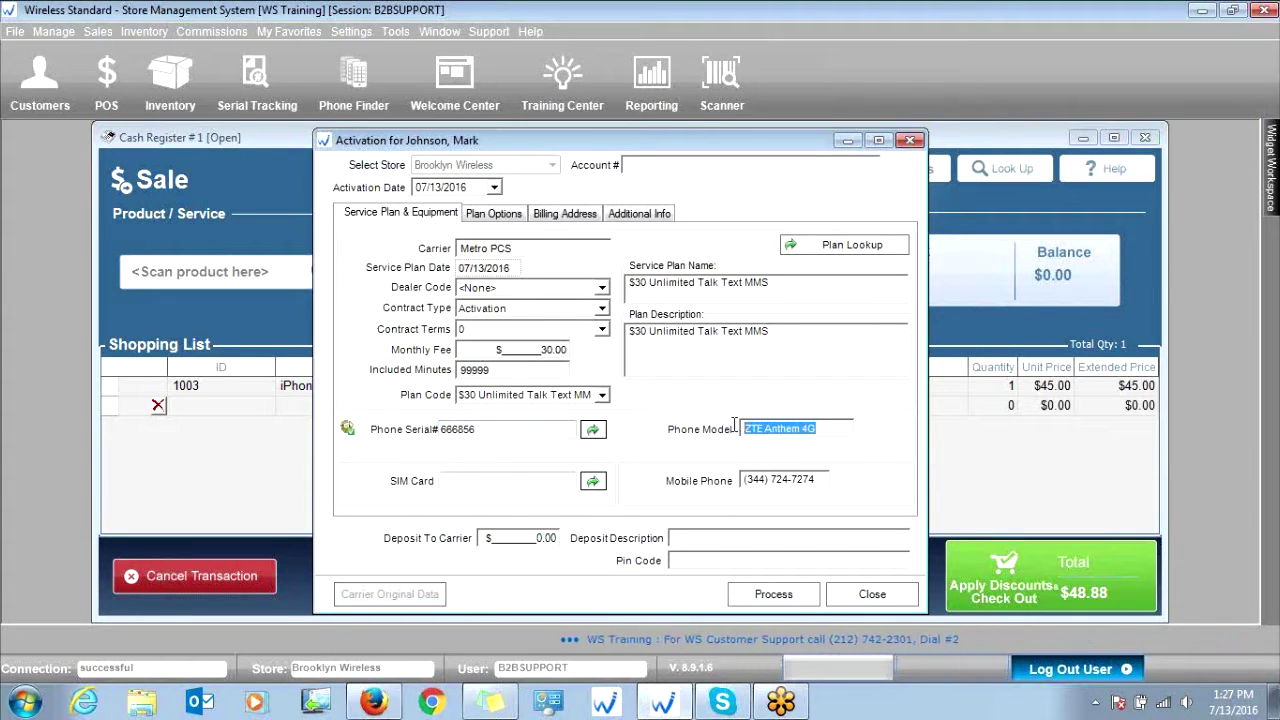
left_click_drag(822, 480, 728, 480)
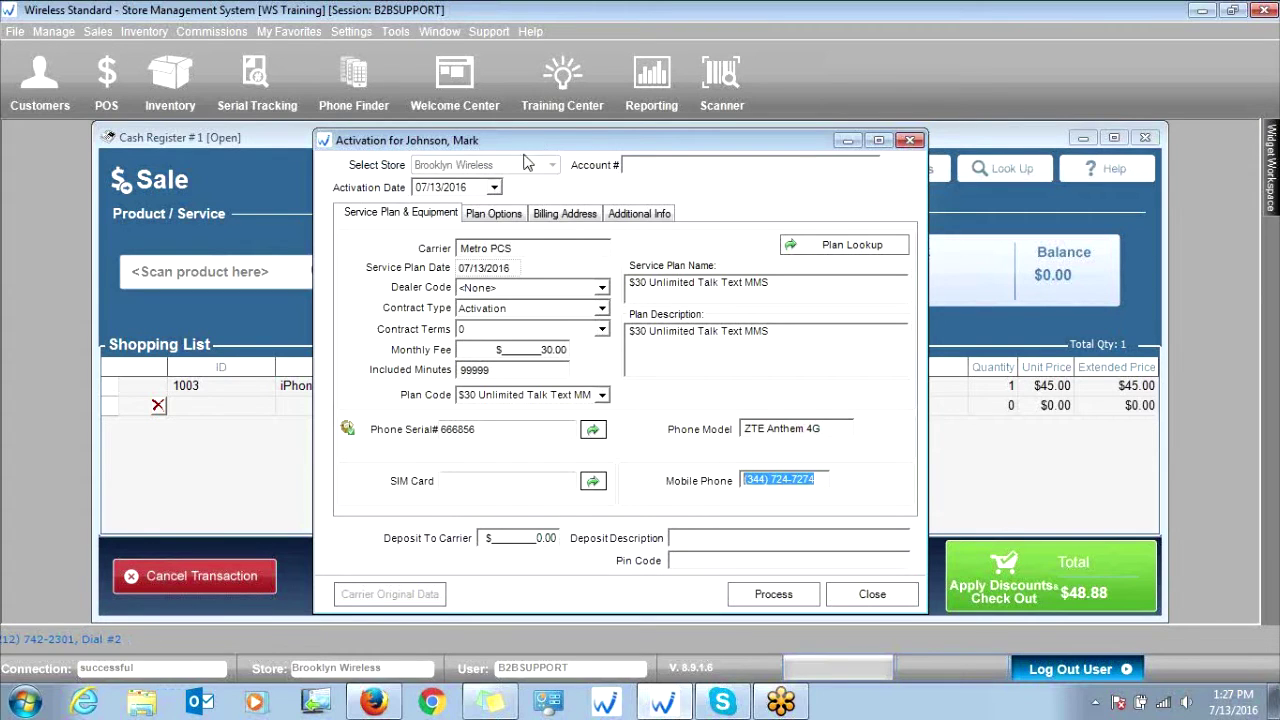
left_click(495, 214)
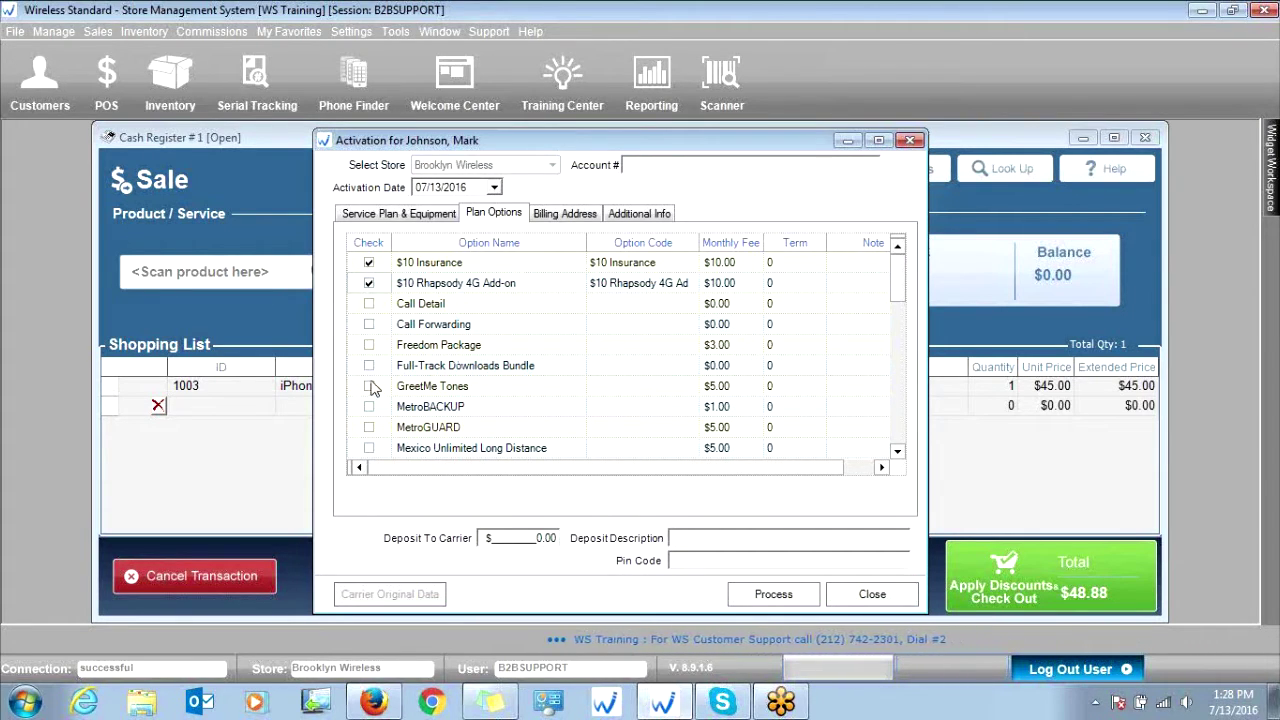
Process the Metro PCS activation and ZTE Anthem 4G into the sale, totalling $210.73
left_click(398, 213)
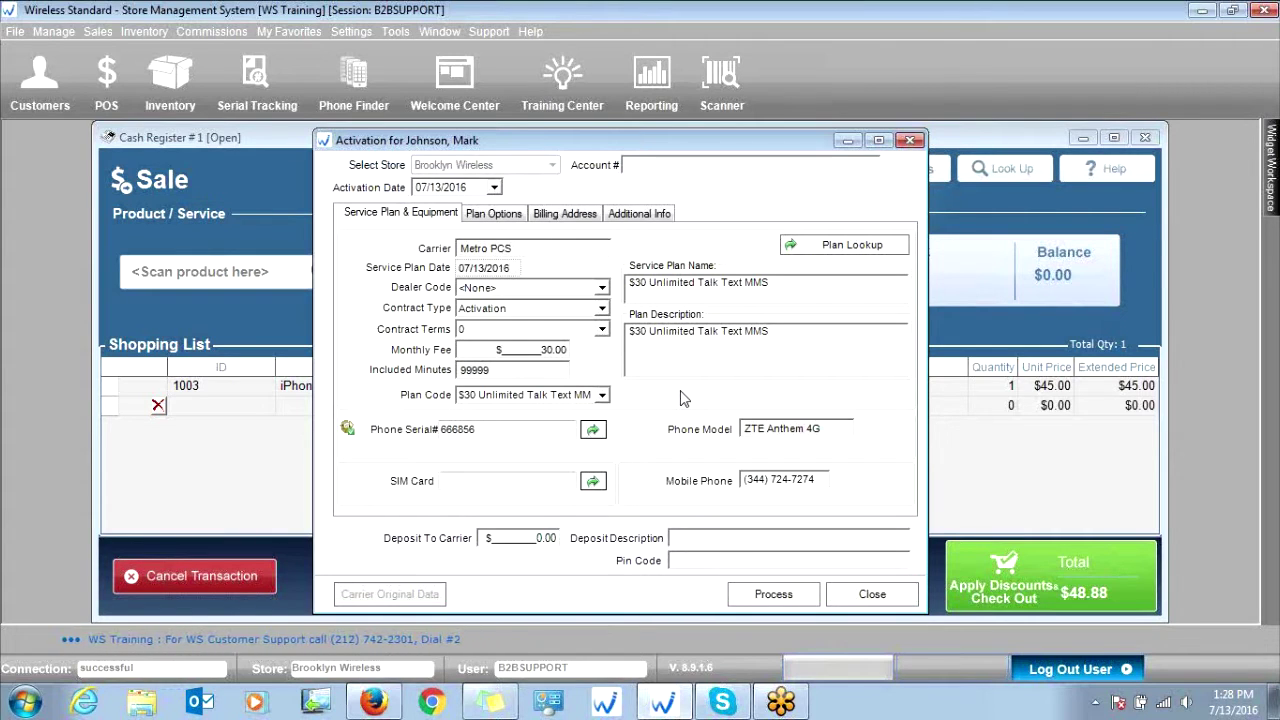
left_click(772, 594)
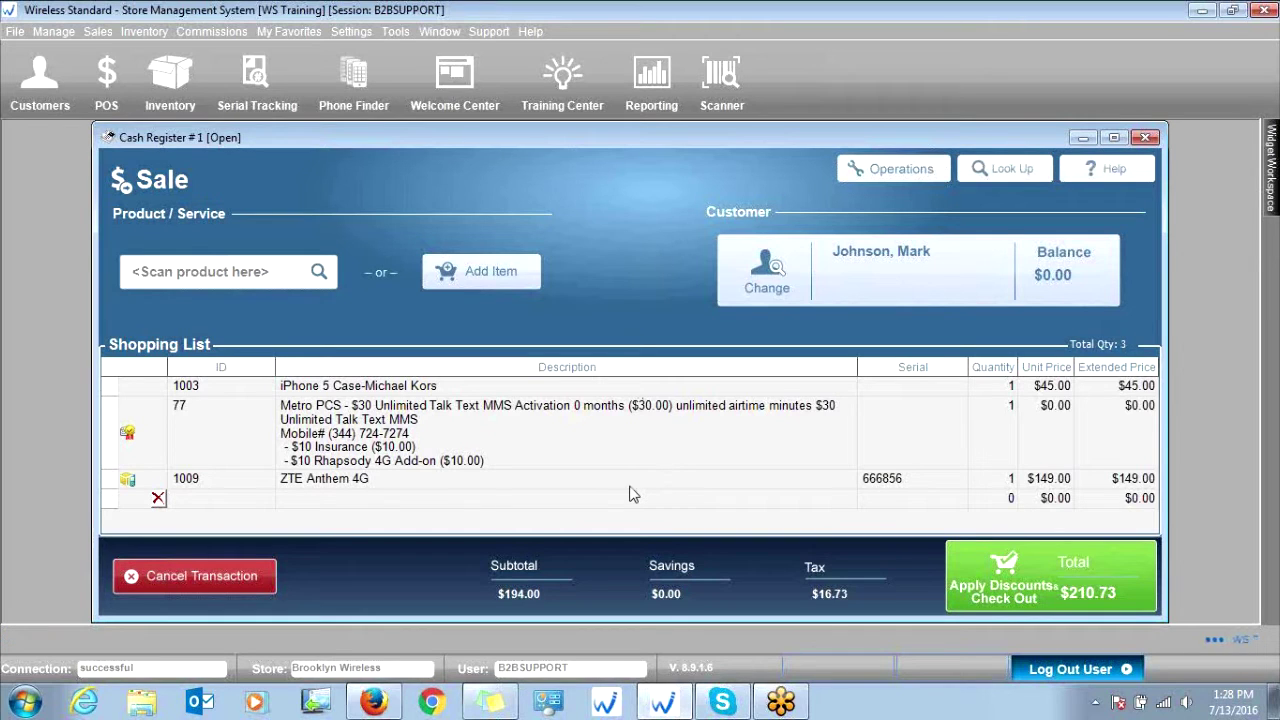
left_click(628, 428)
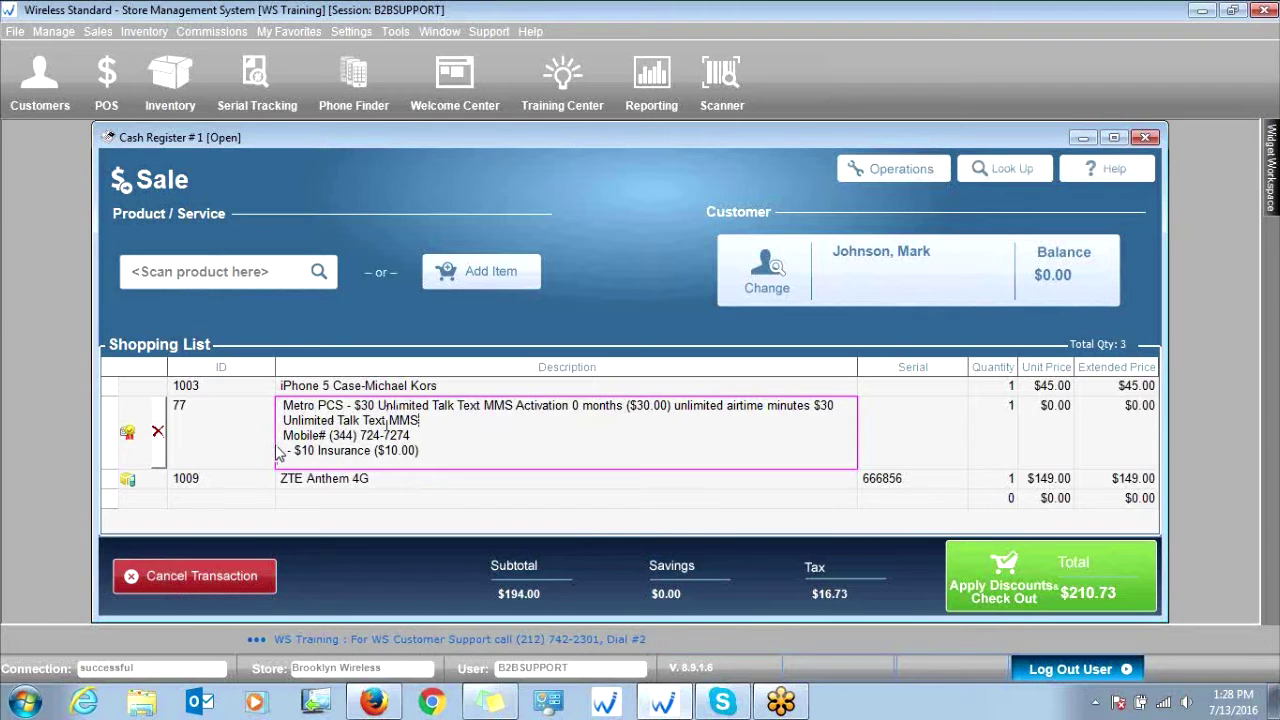
left_click_drag(330, 435, 402, 435)
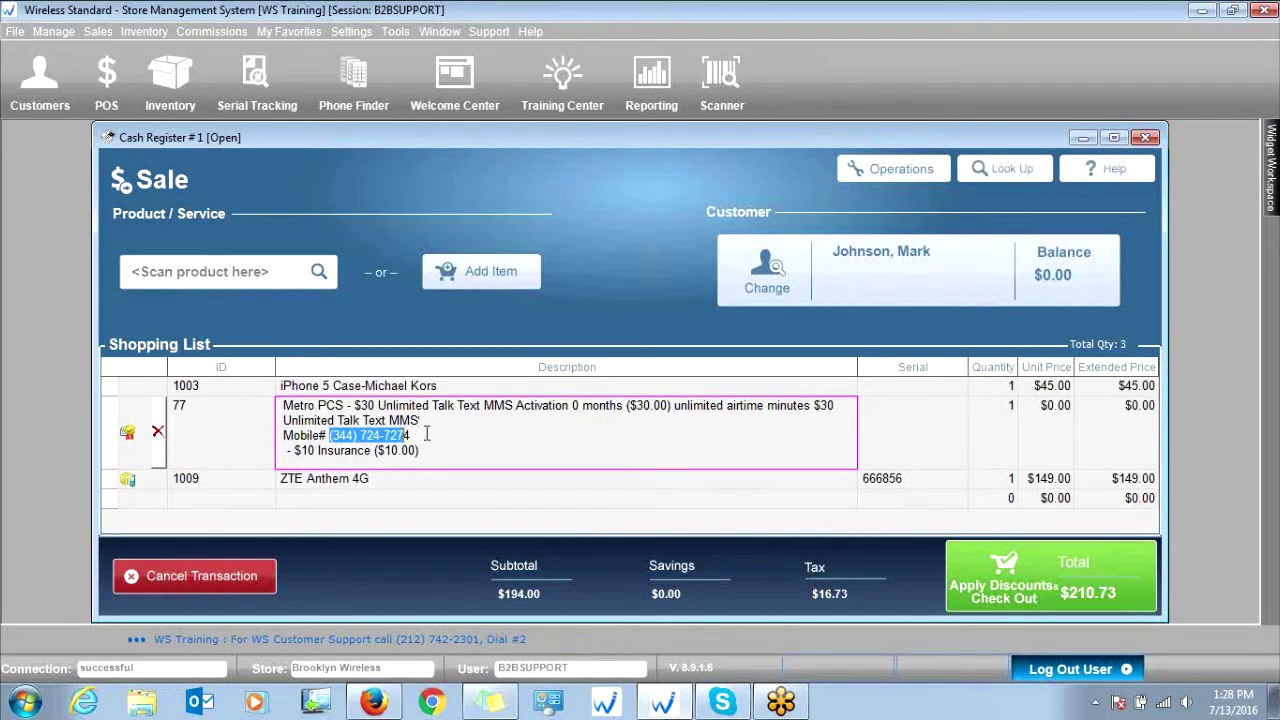
left_click_drag(287, 450, 480, 450)
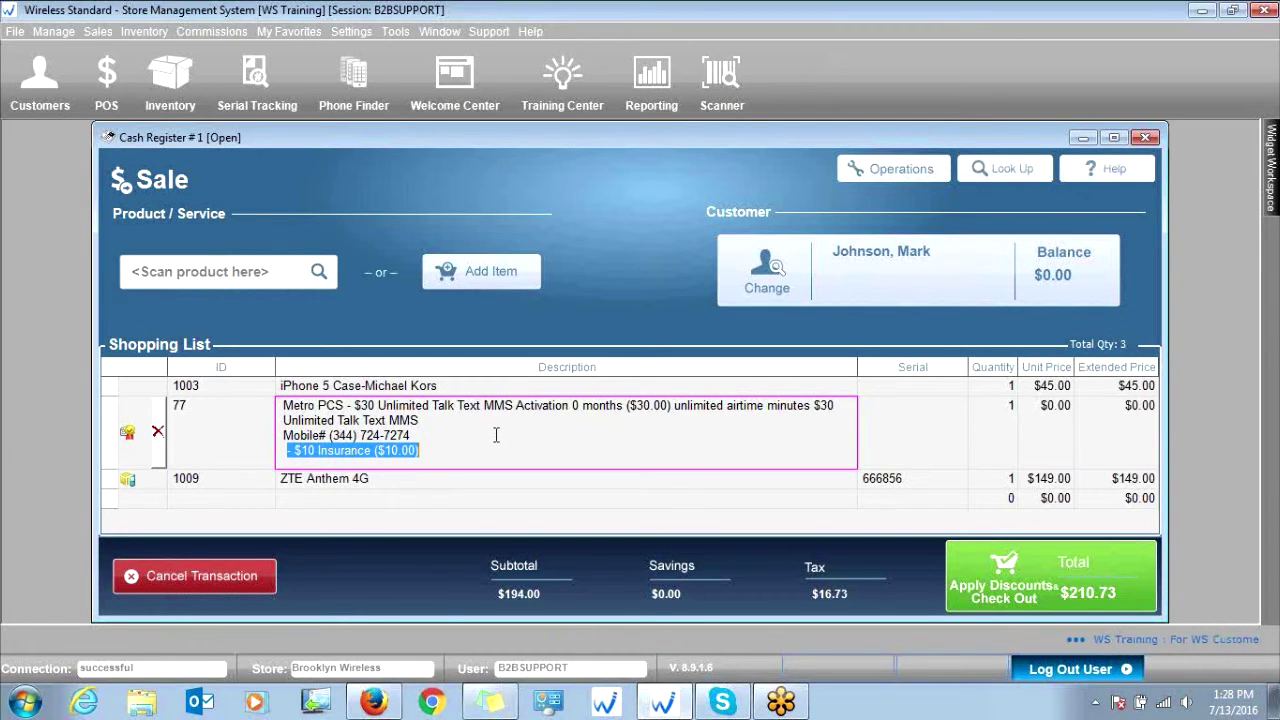
left_click(352, 478)
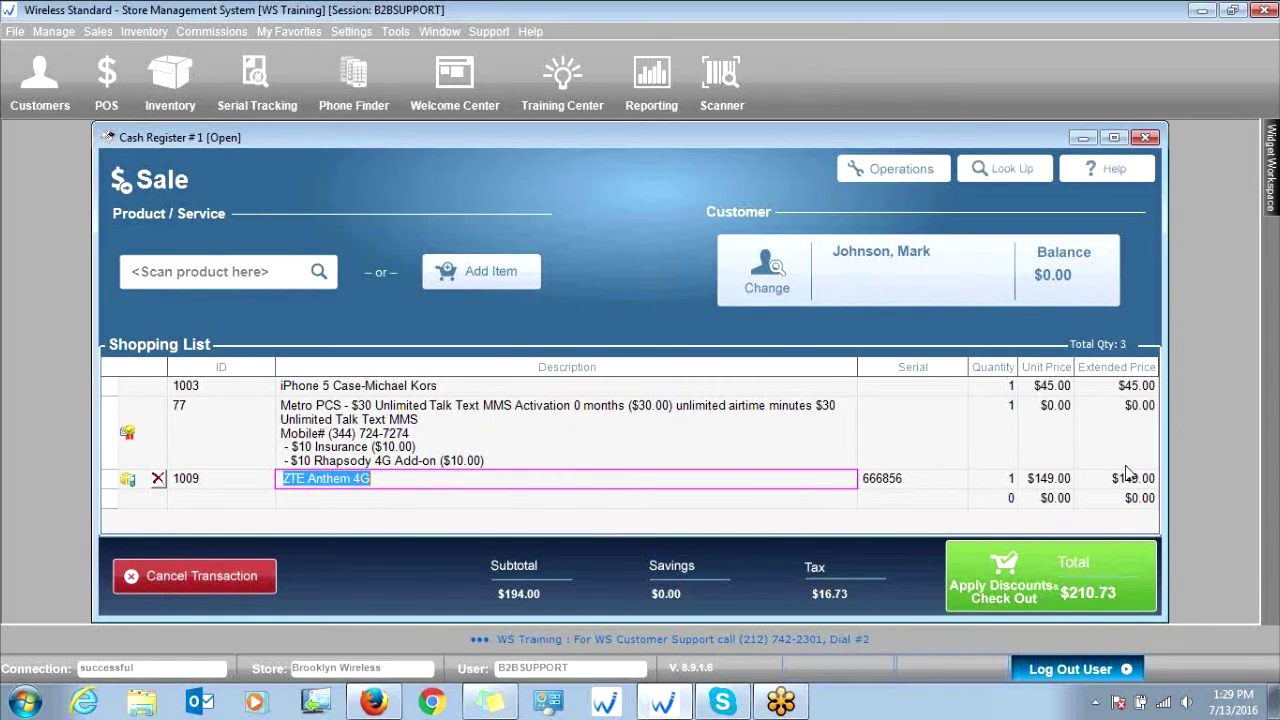
left_click(893, 481)
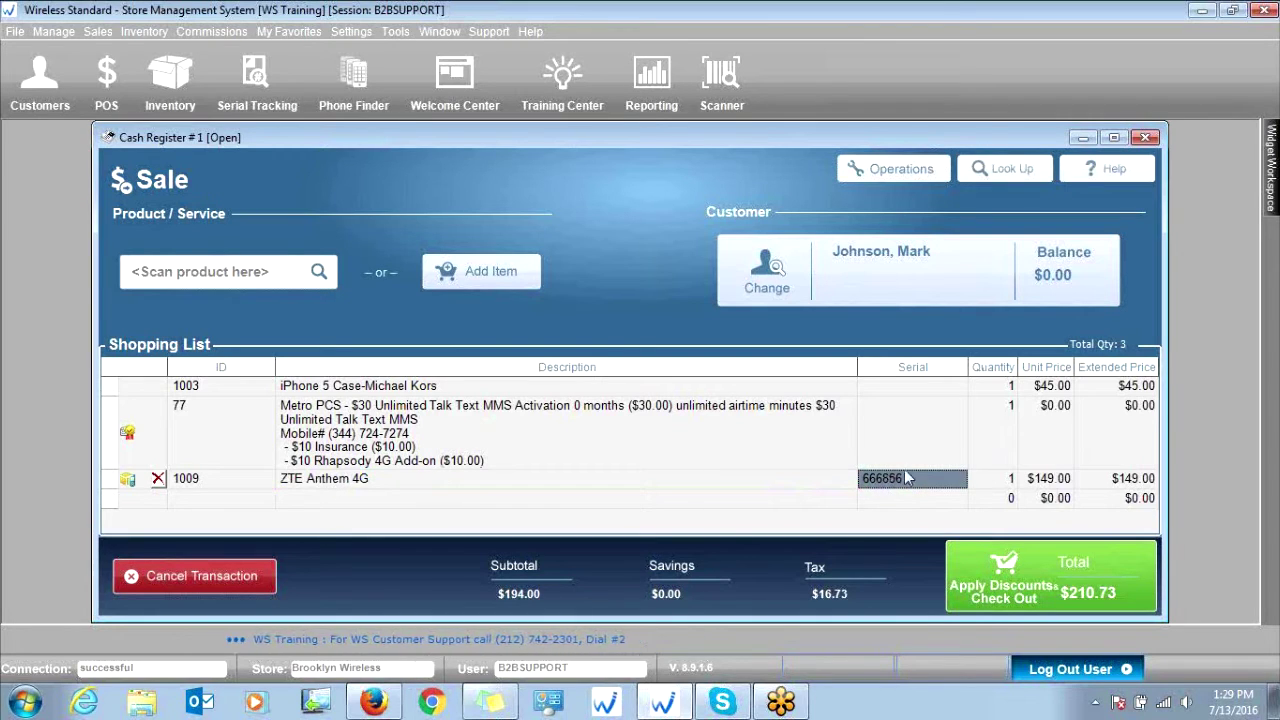
left_click(900, 472)
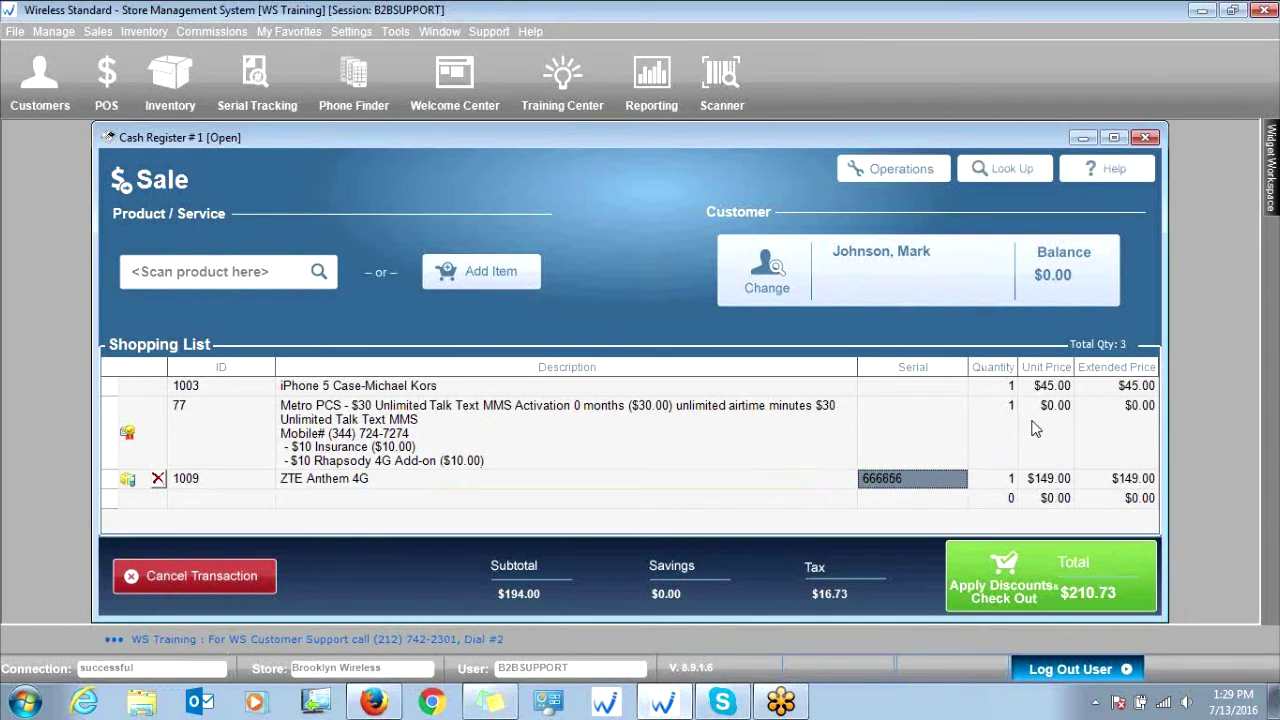
key("Return")
left_click(1068, 481)
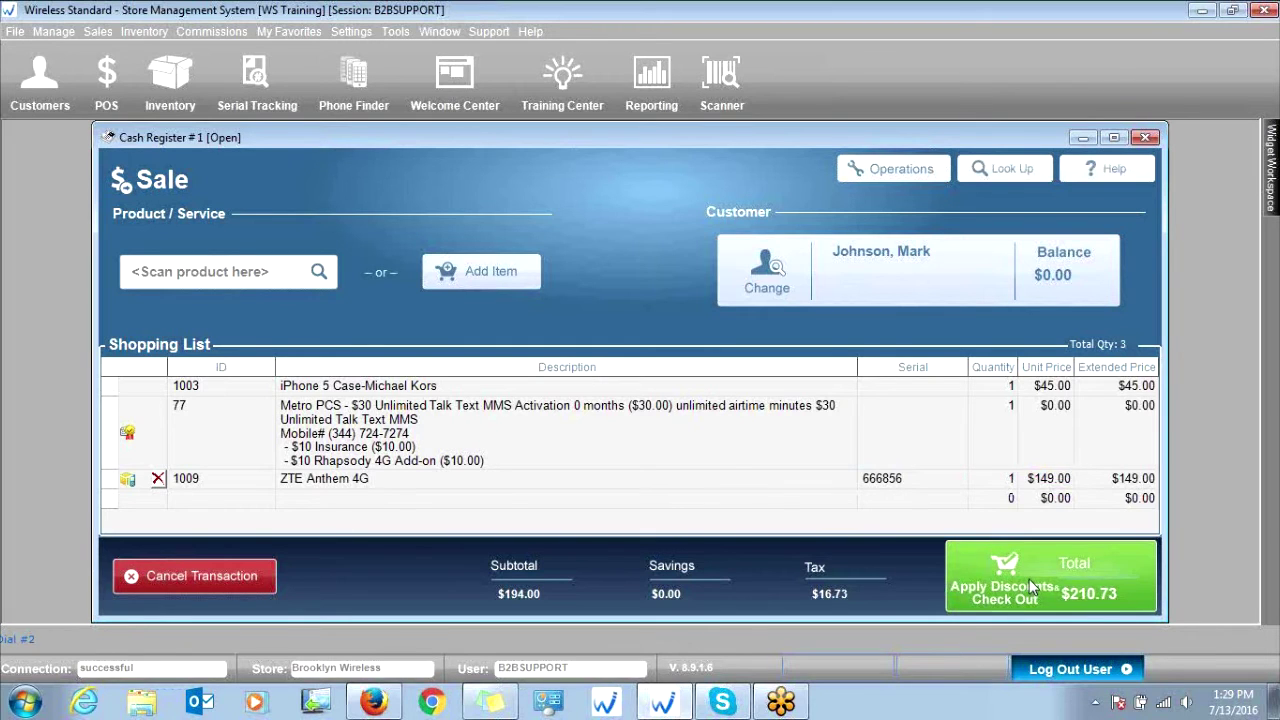
left_click(1000, 590)
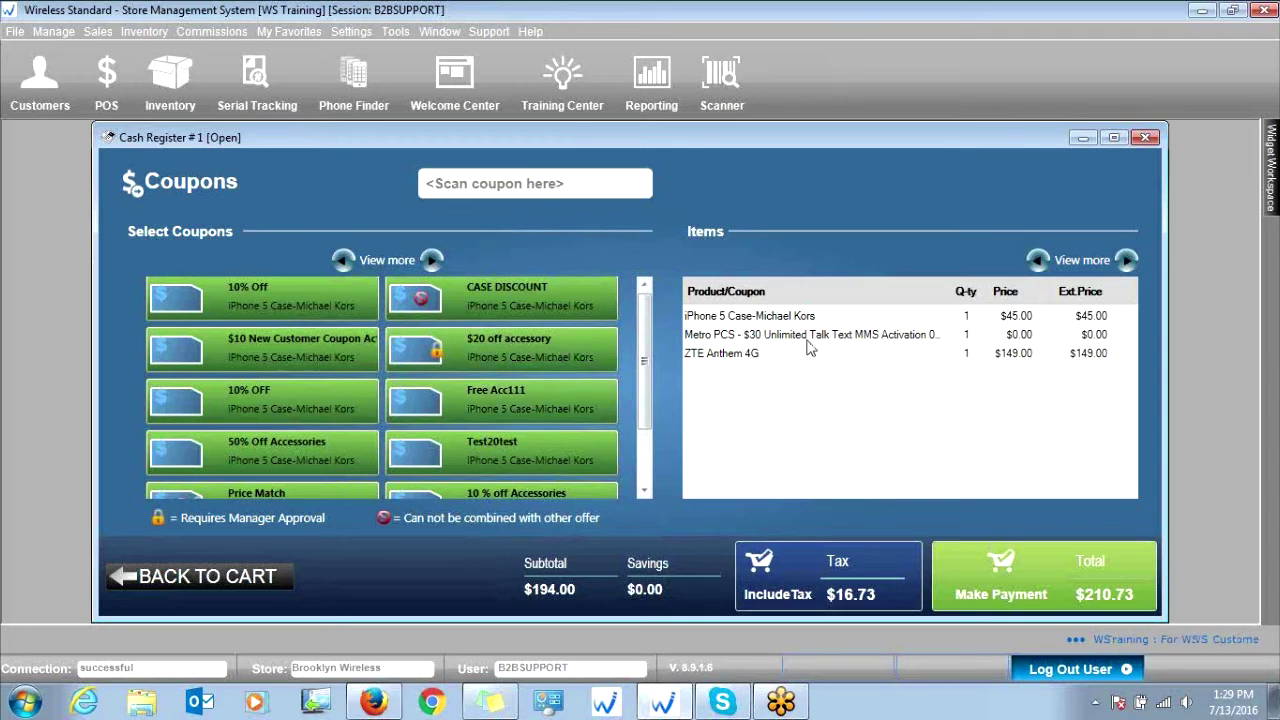
mouse_move(825, 347)
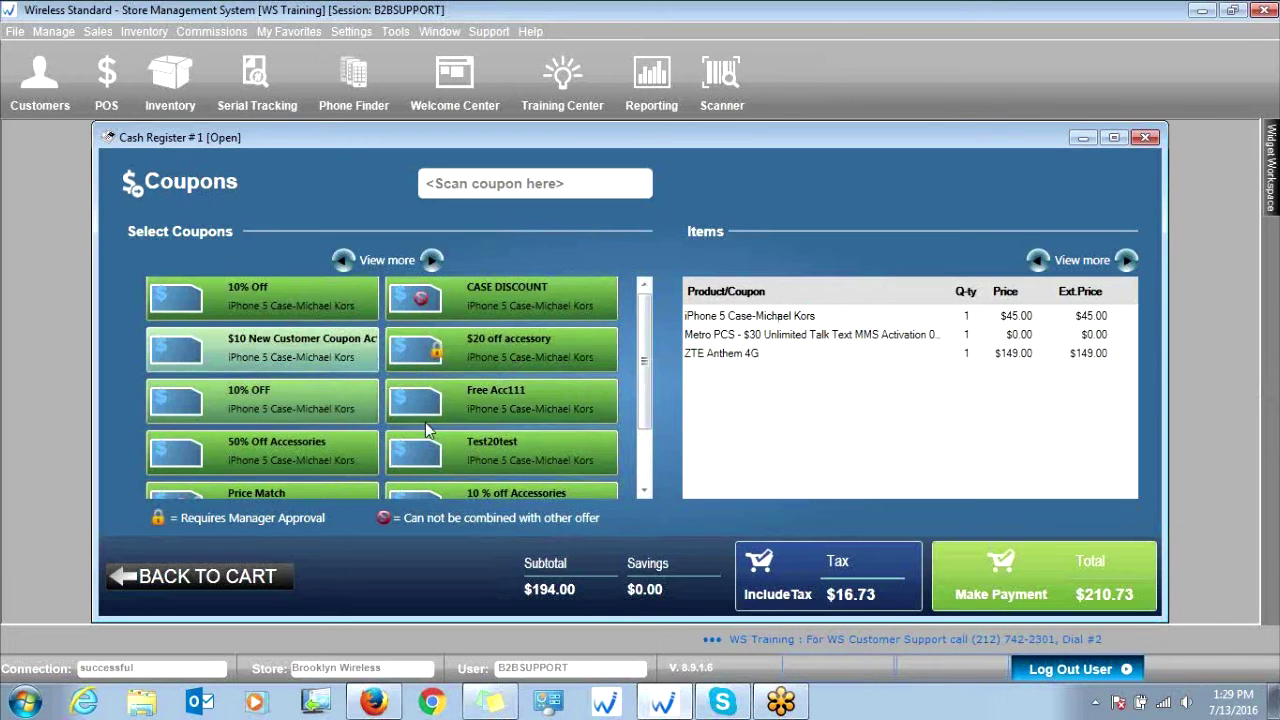
left_click(265, 577)
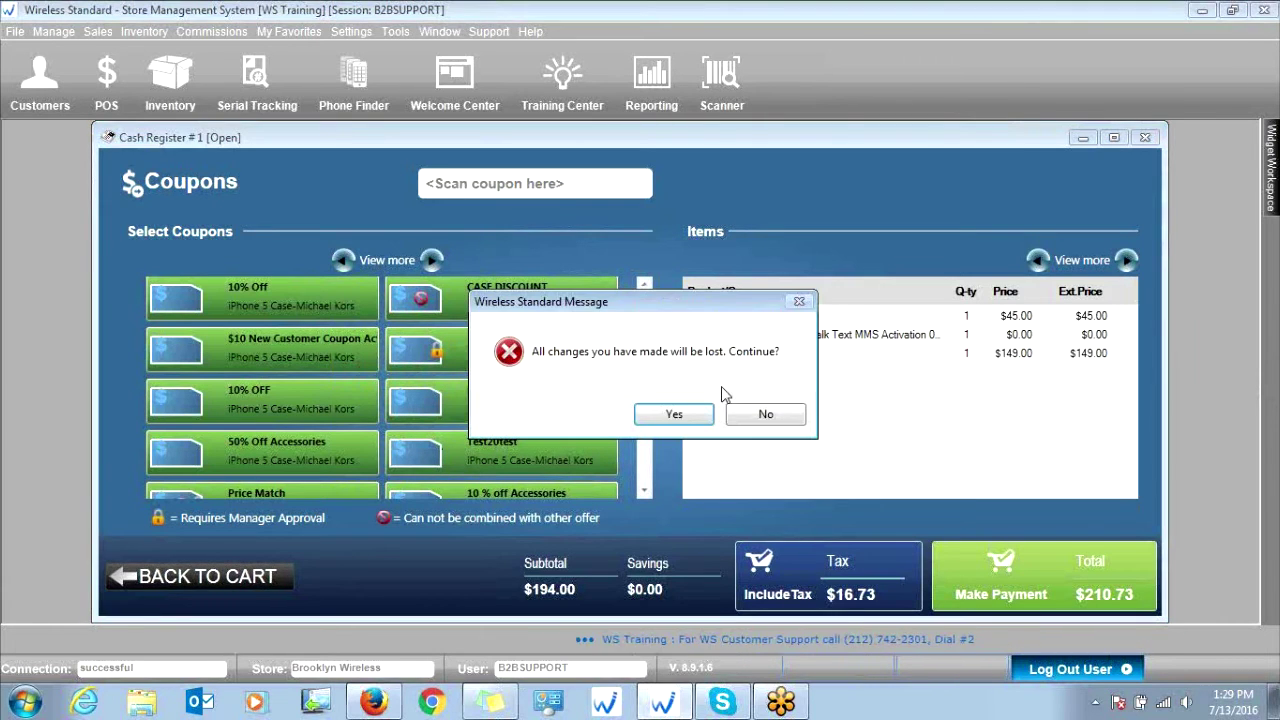
left_click(674, 414)
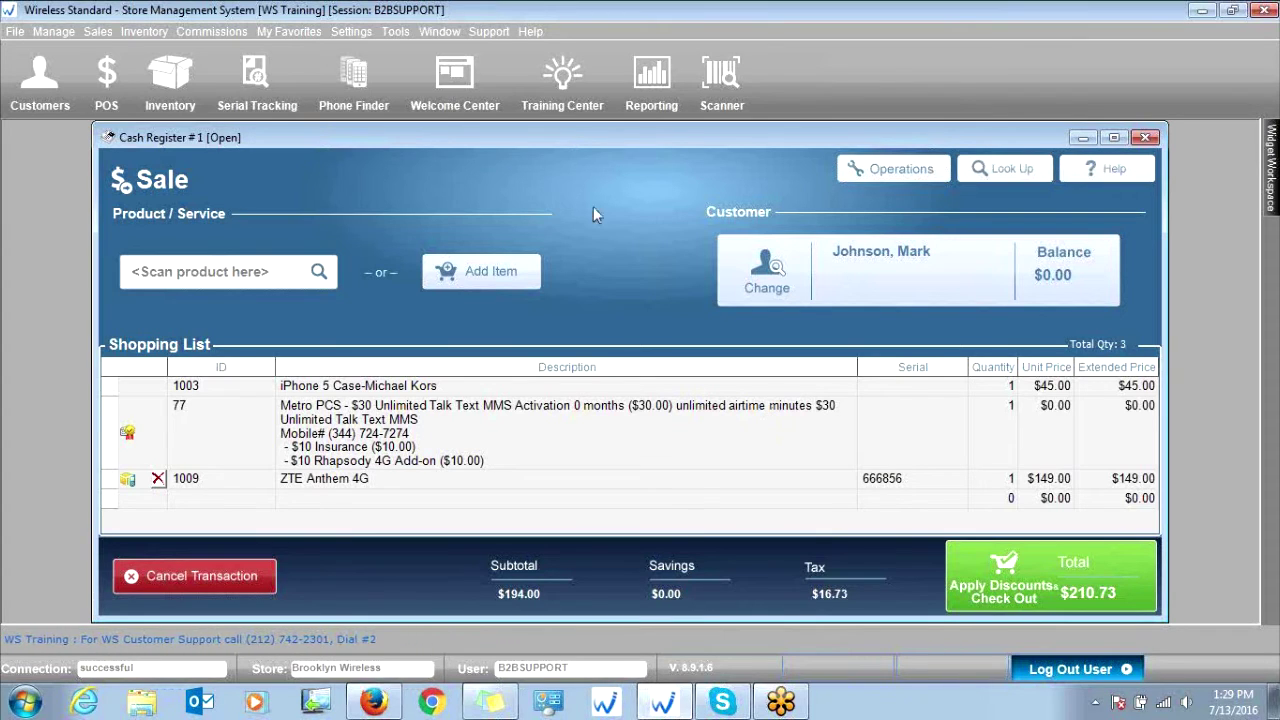
Start a Qpay Payment from the Select Item choices
left_click(499, 278)
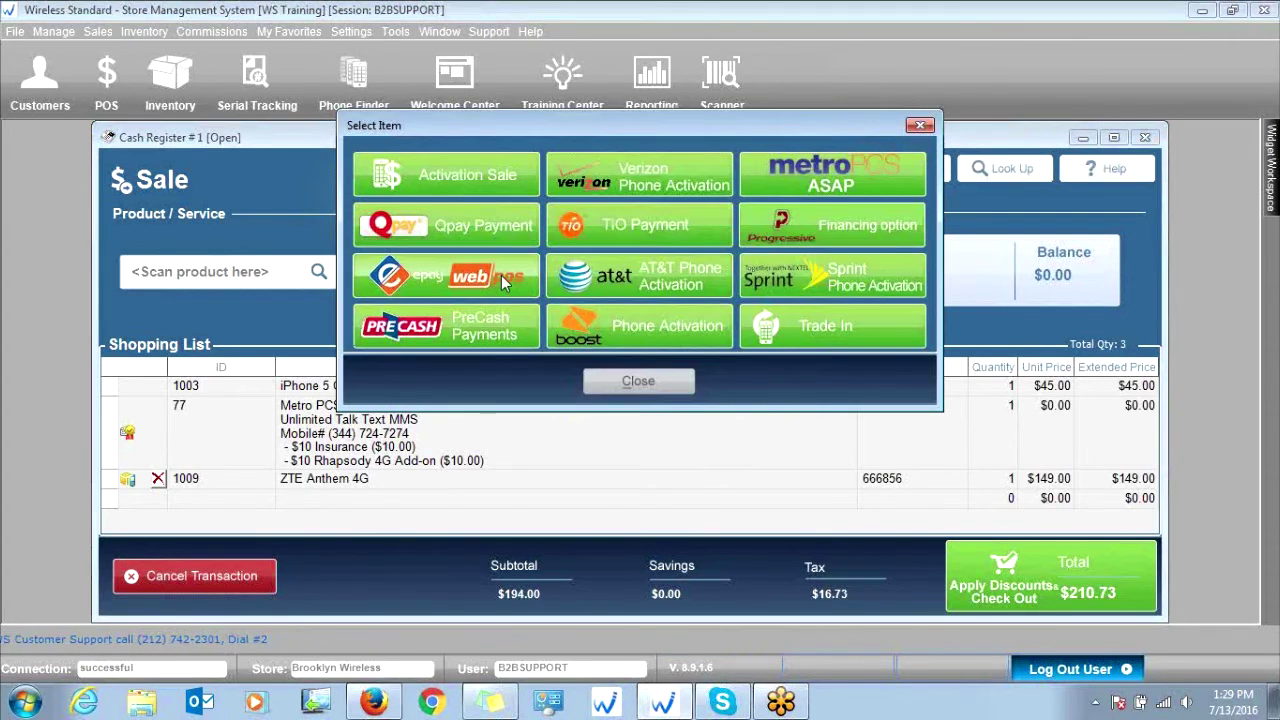
left_click(435, 229)
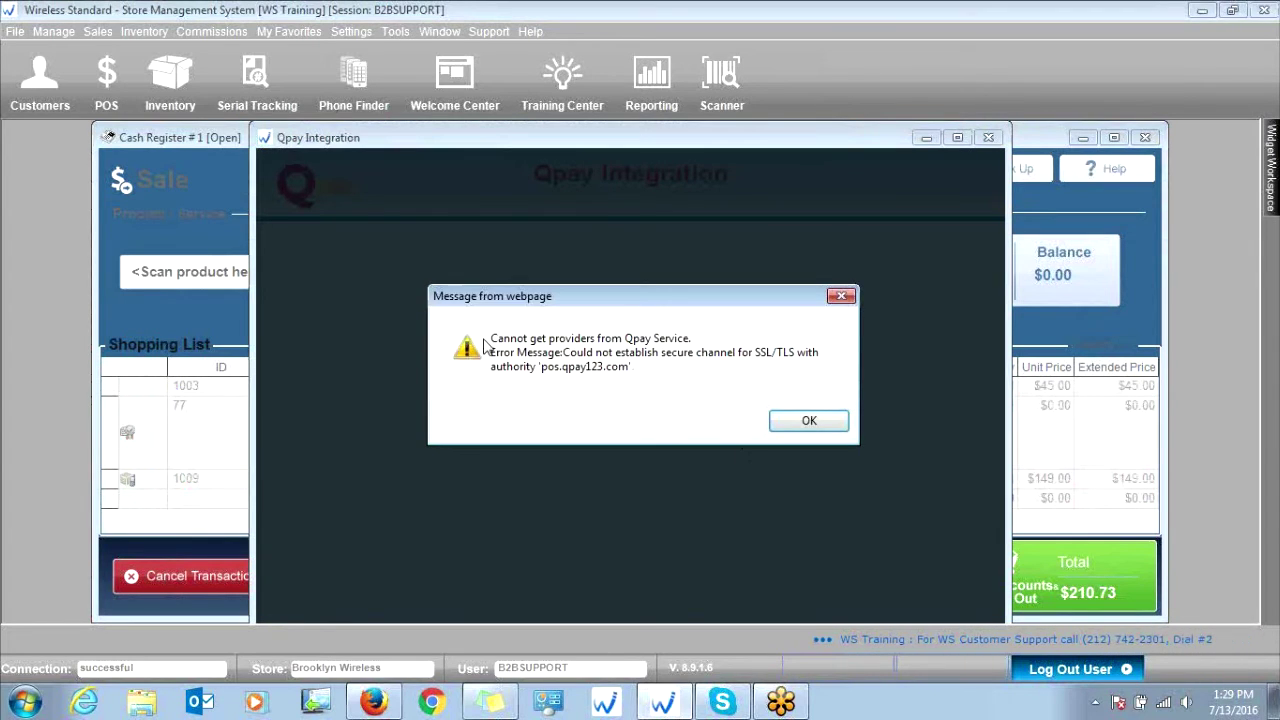
Move aside and dismiss the Qpay provider-retrieval error message
left_click_drag(647, 300, 633, 528)
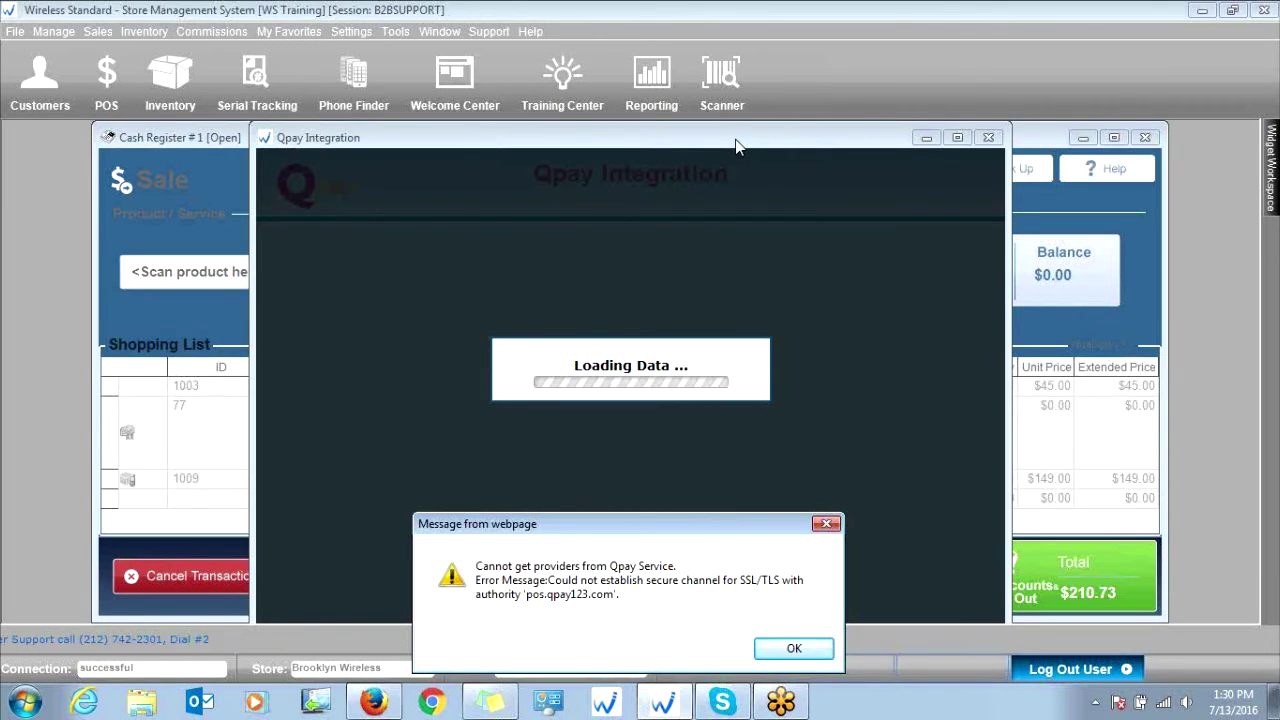
left_click(826, 523)
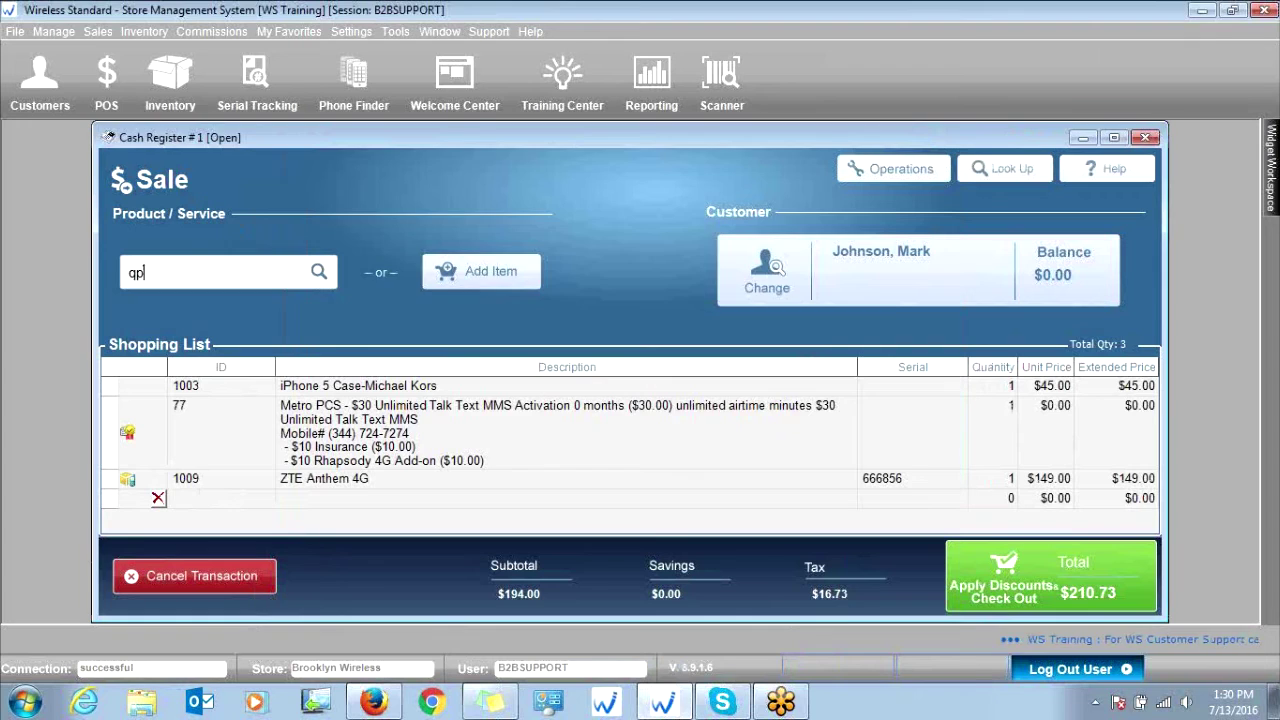
Add 1085 Qpay Bill Pay from the 'qp' search and set its unit price to $30.00
key("Return")
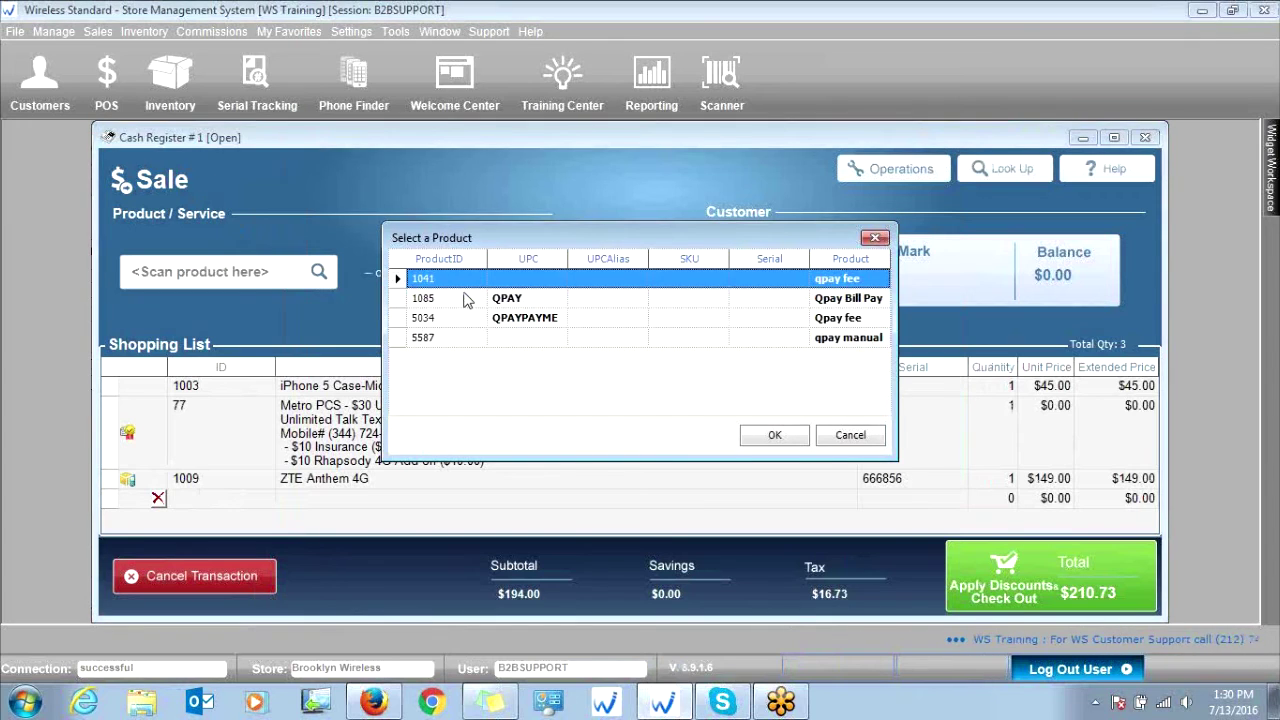
left_click(870, 337)
double_click(858, 298)
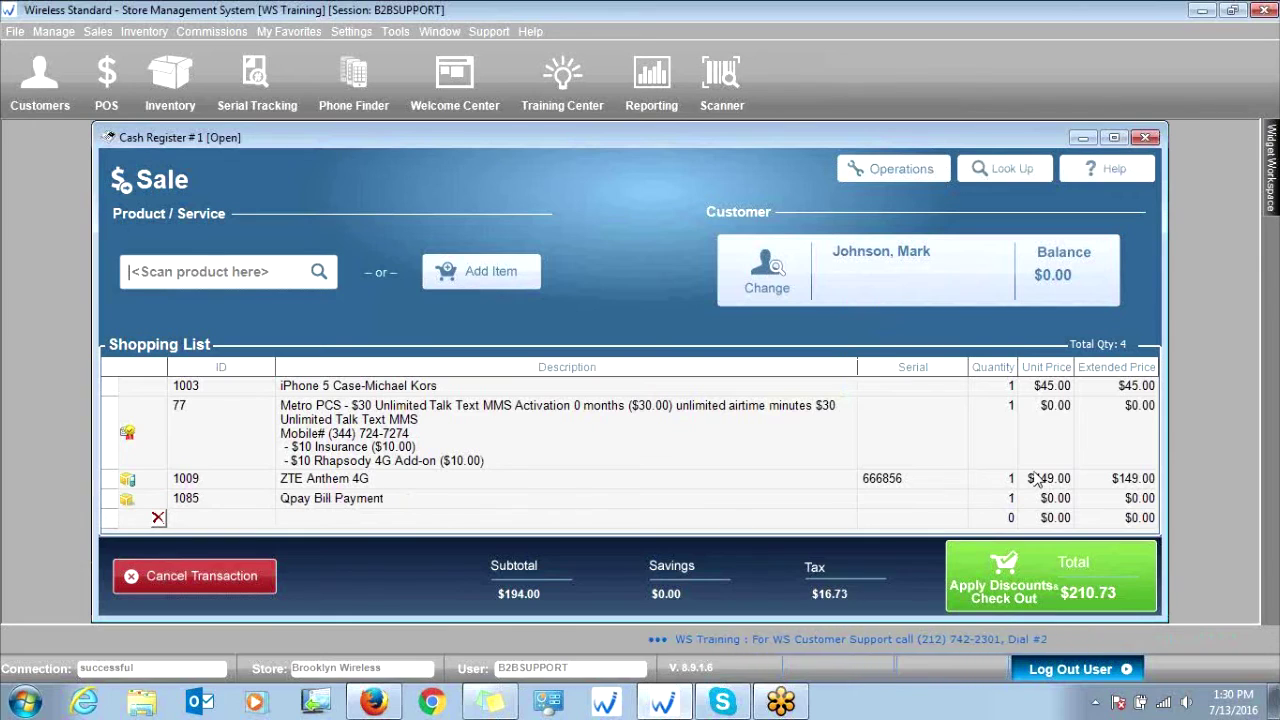
left_click(1057, 506)
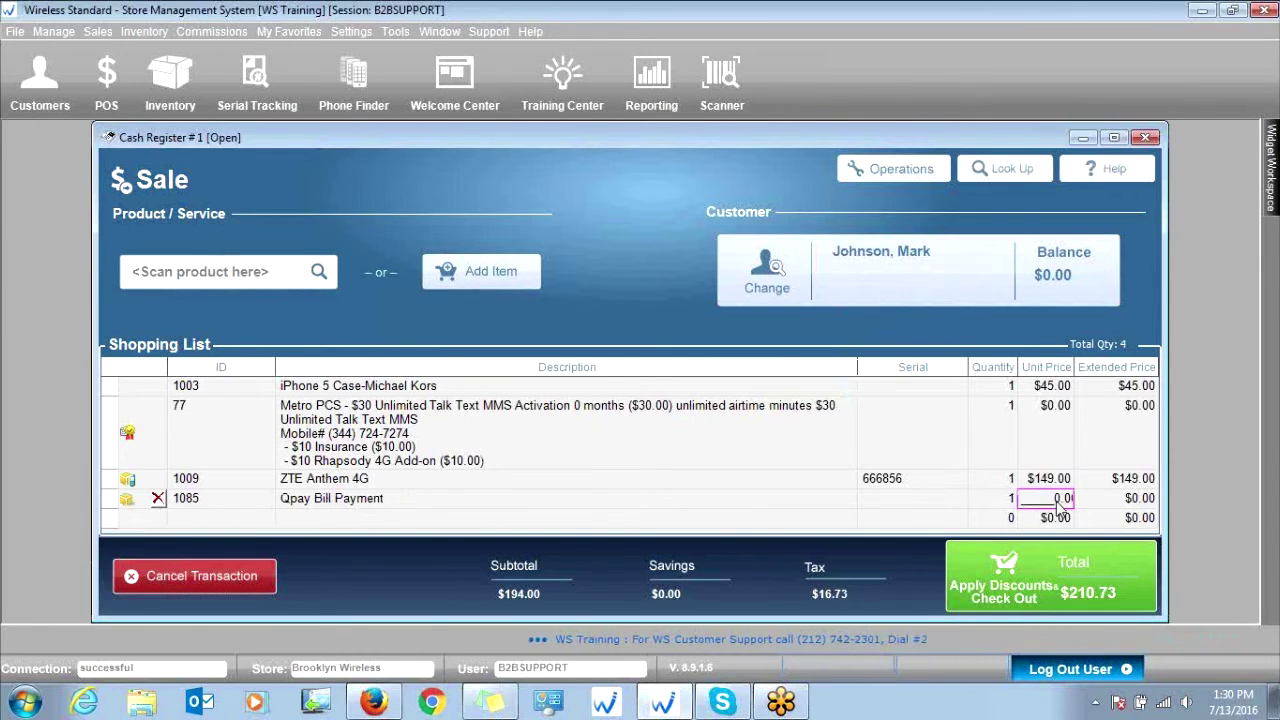
key("BackSpace")
key("BackSpace")
key("BackSpace")
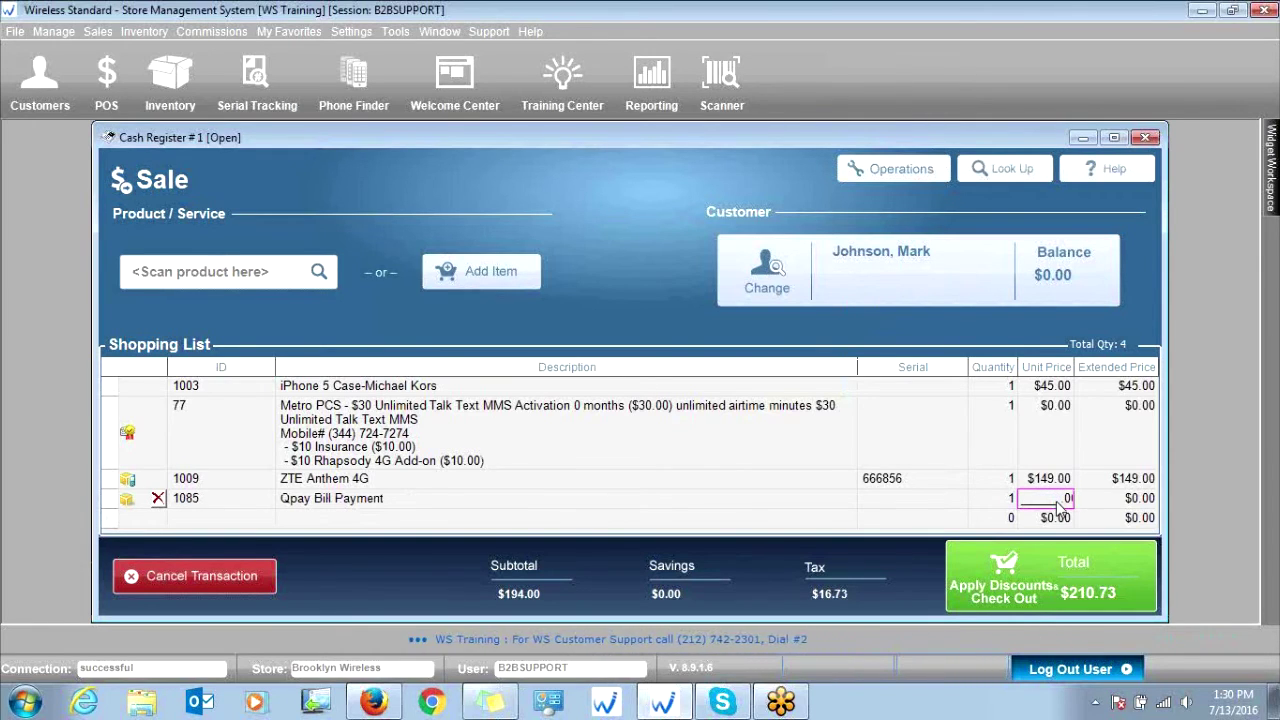
type("30")
key("Return")
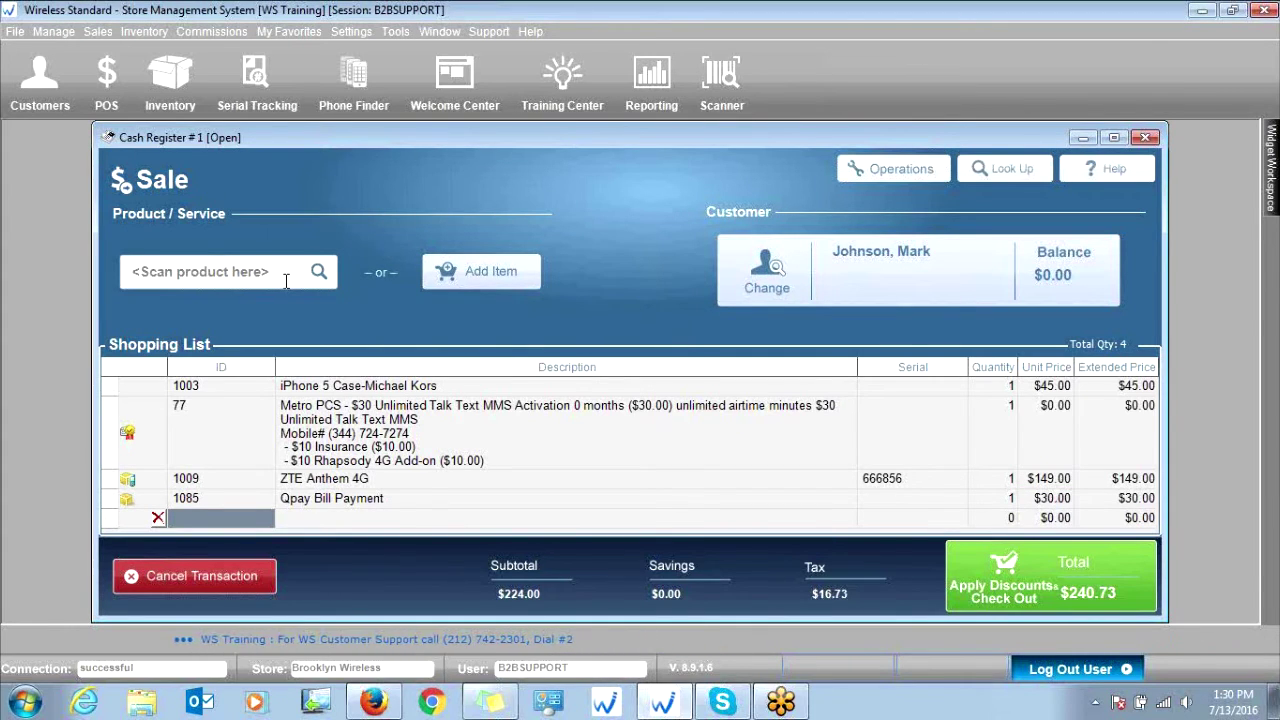
type("ea")
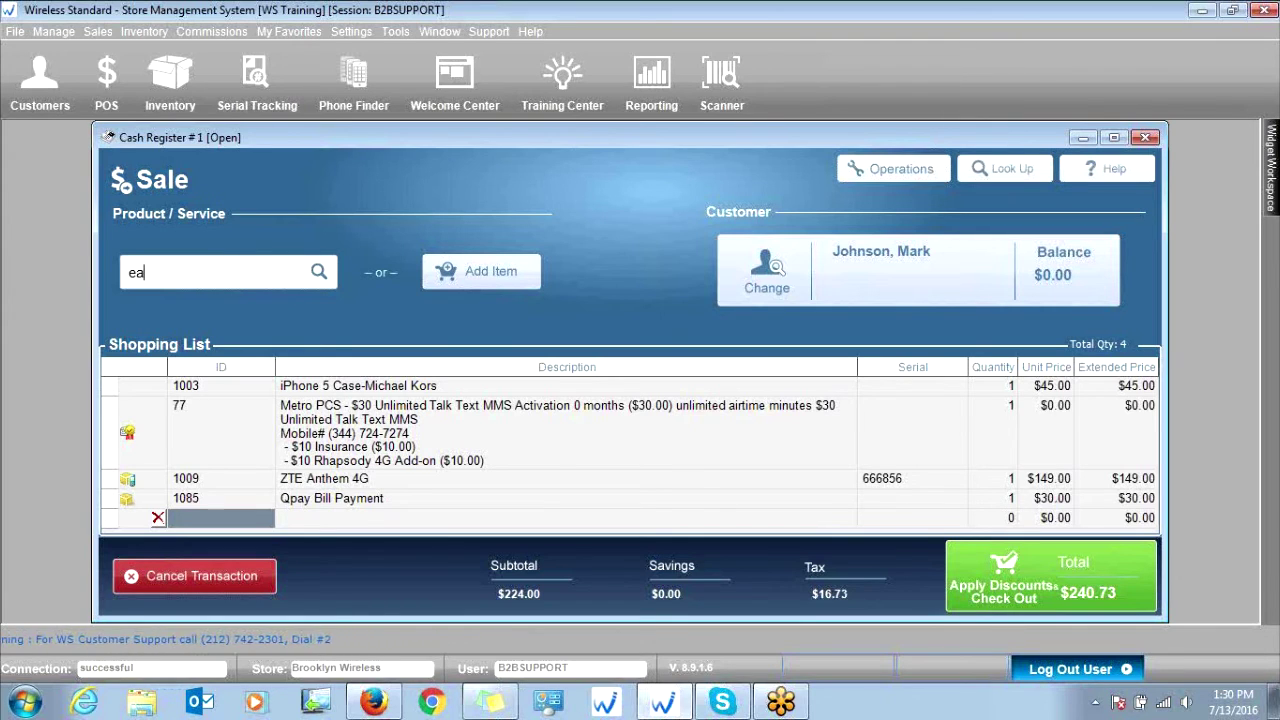
Add 1087 ePay Bill Pay at a $30.00 unit price, raising the total to $270.73
key("Return")
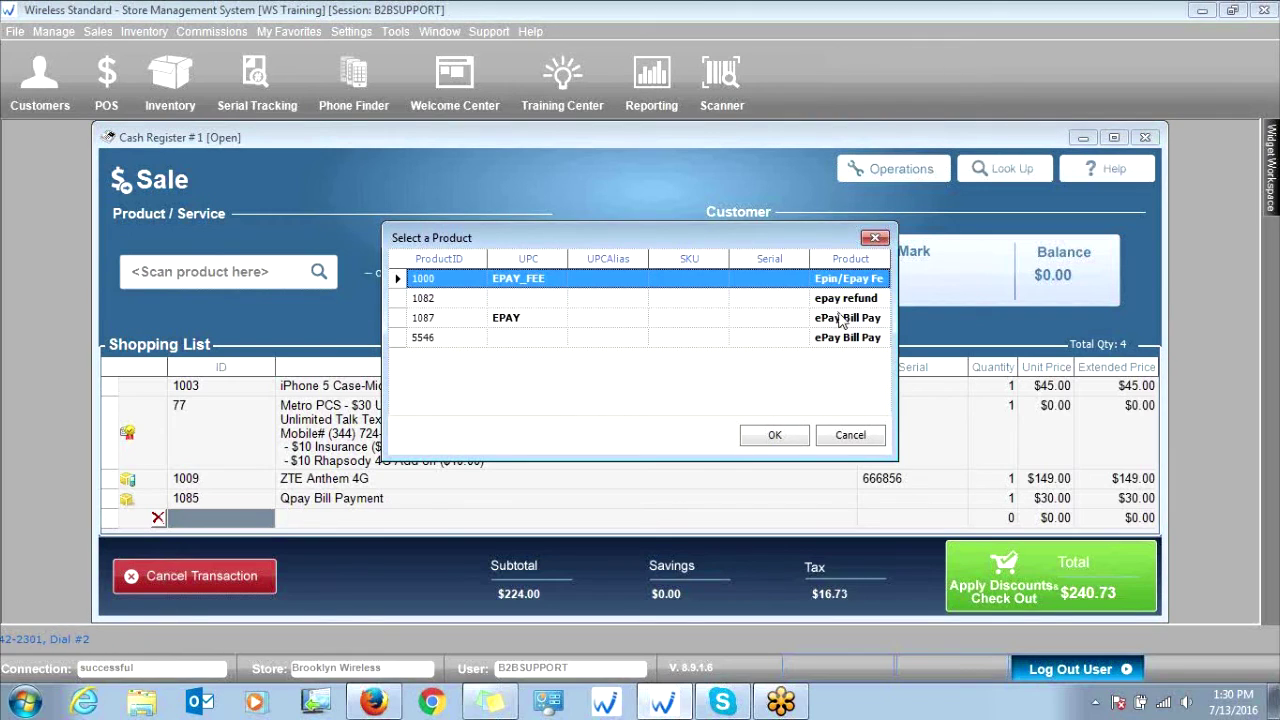
left_click(842, 320)
double_click(856, 317)
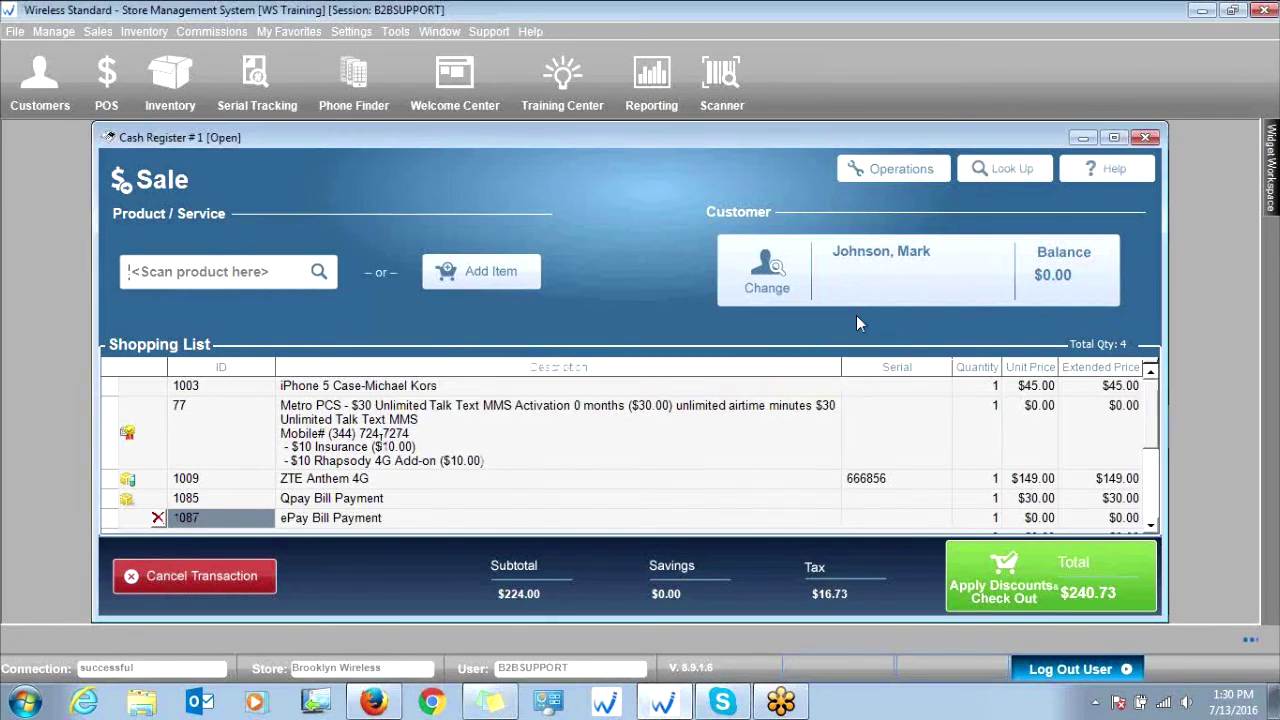
left_click(1041, 498)
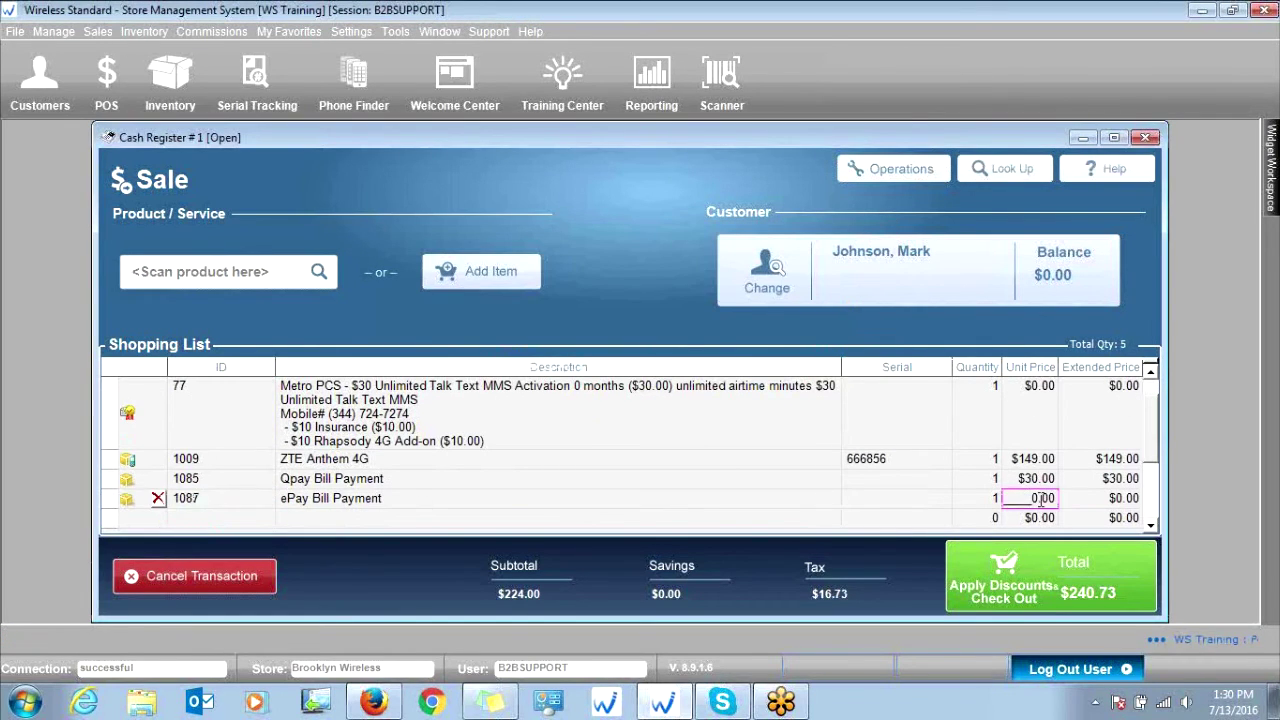
key("Return")
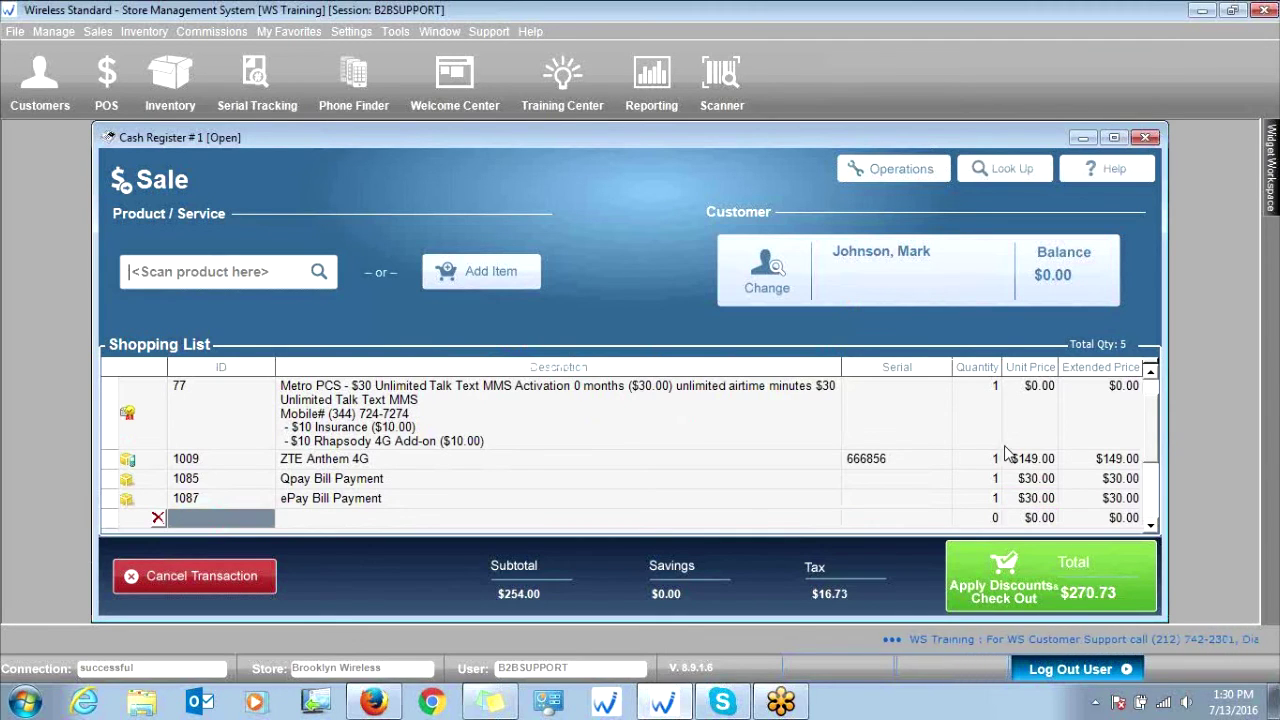
scroll(1149, 450, "up", 1)
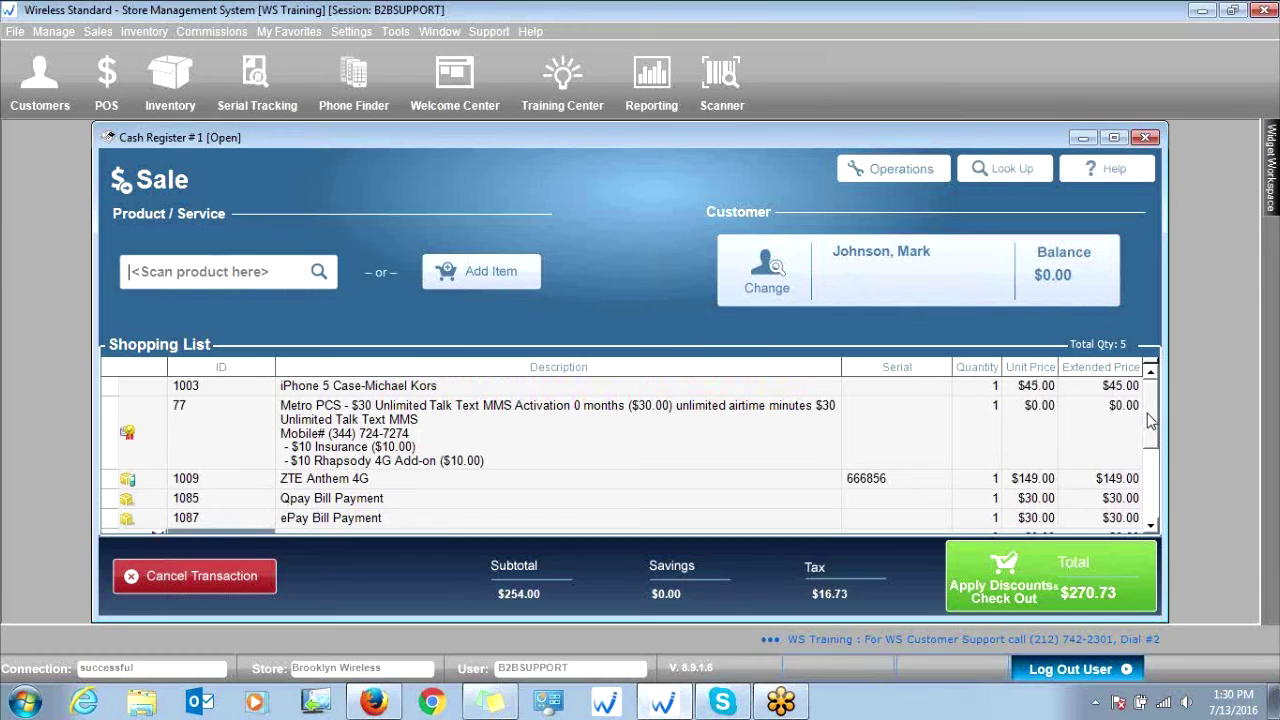
scroll(1151, 438, "down", 1)
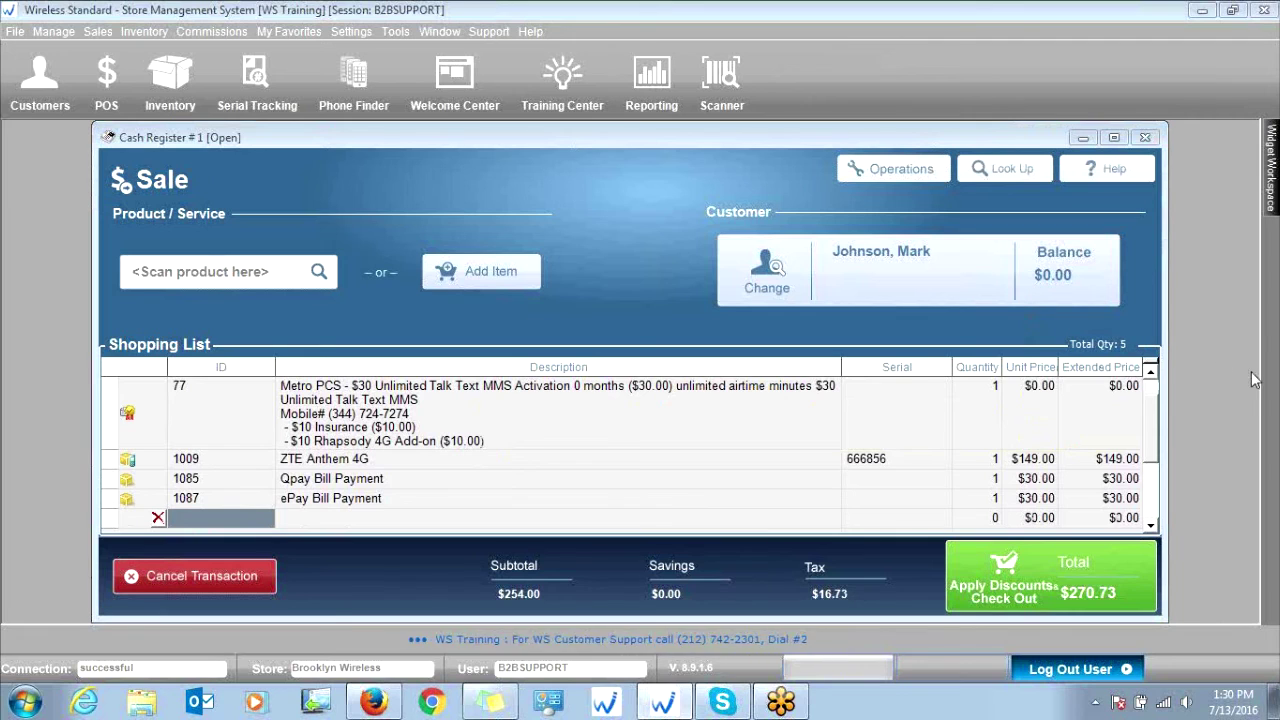
left_click_drag(826, 134, 796, 129)
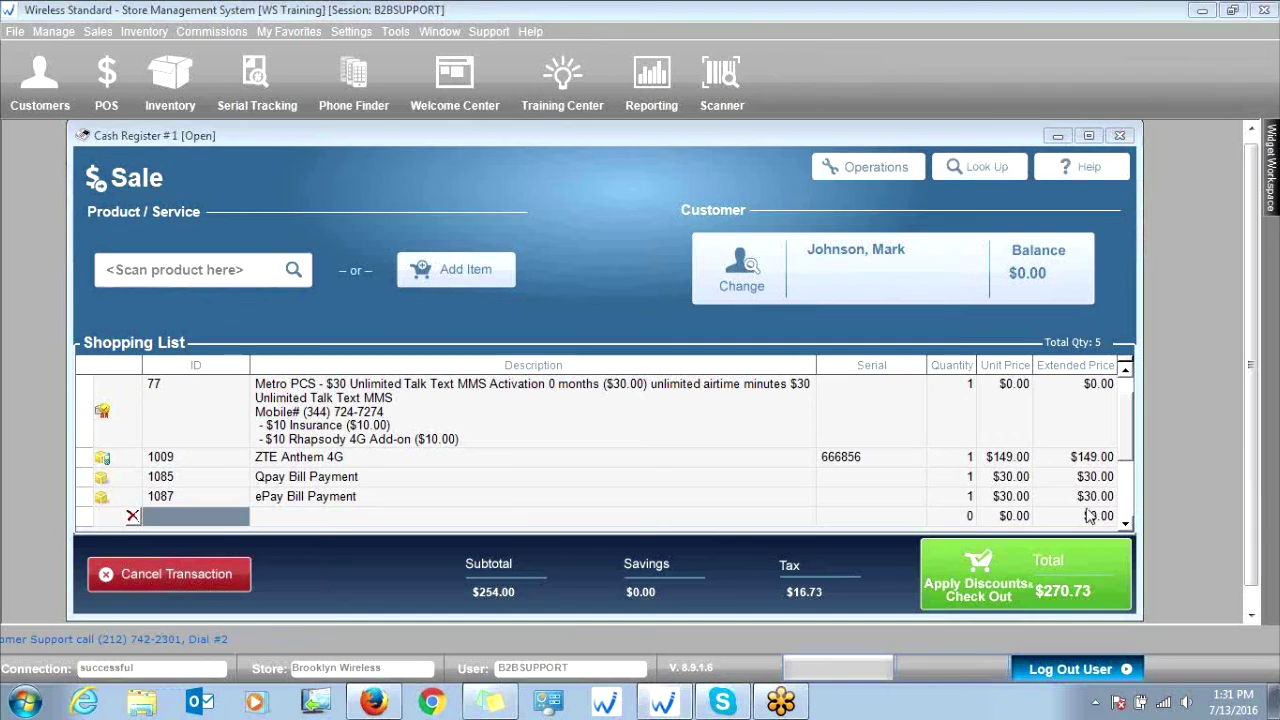
Check out, try the 10% OFF coupon, and open the Tender window for $270.73 due
left_click(1038, 567)
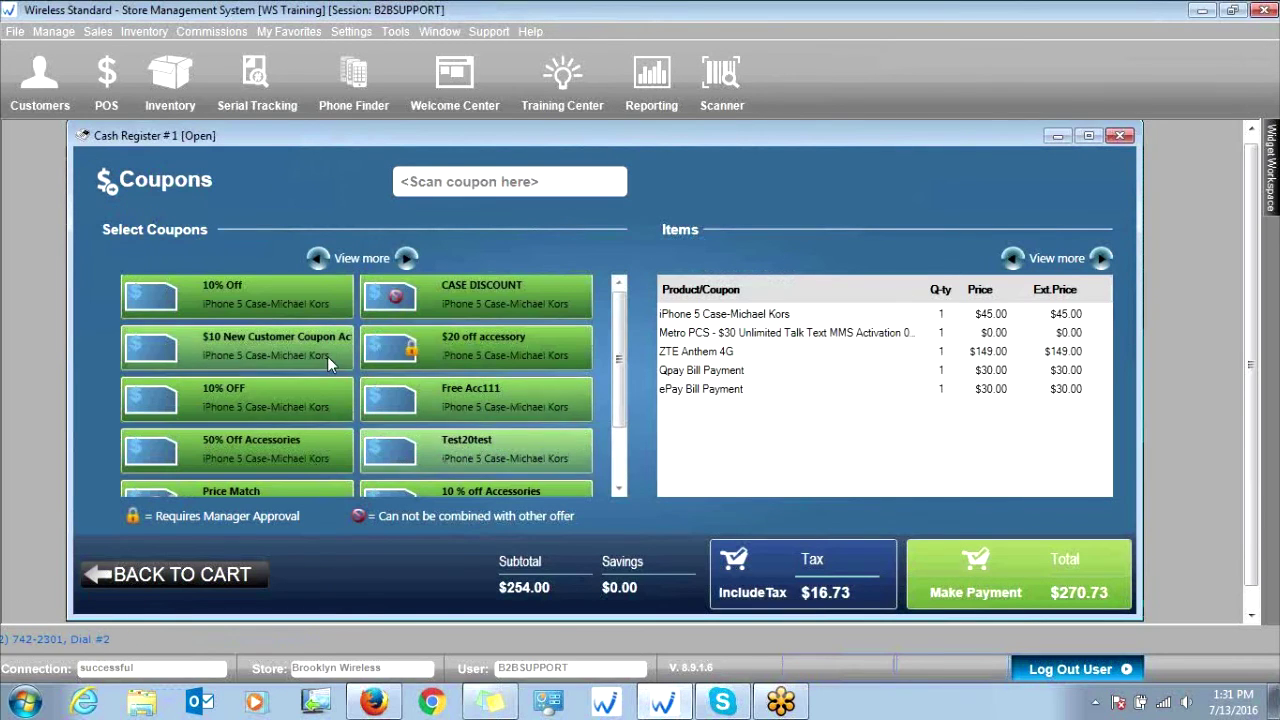
left_click_drag(308, 394, 688, 340)
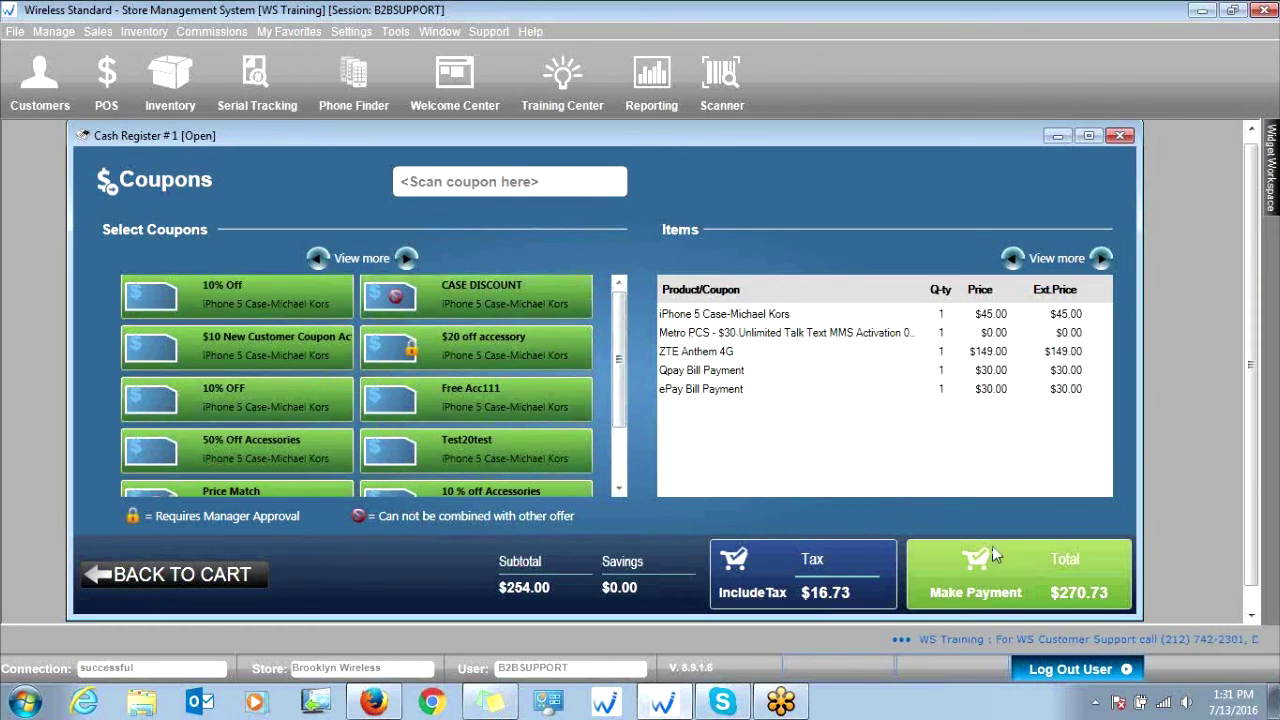
left_click(996, 577)
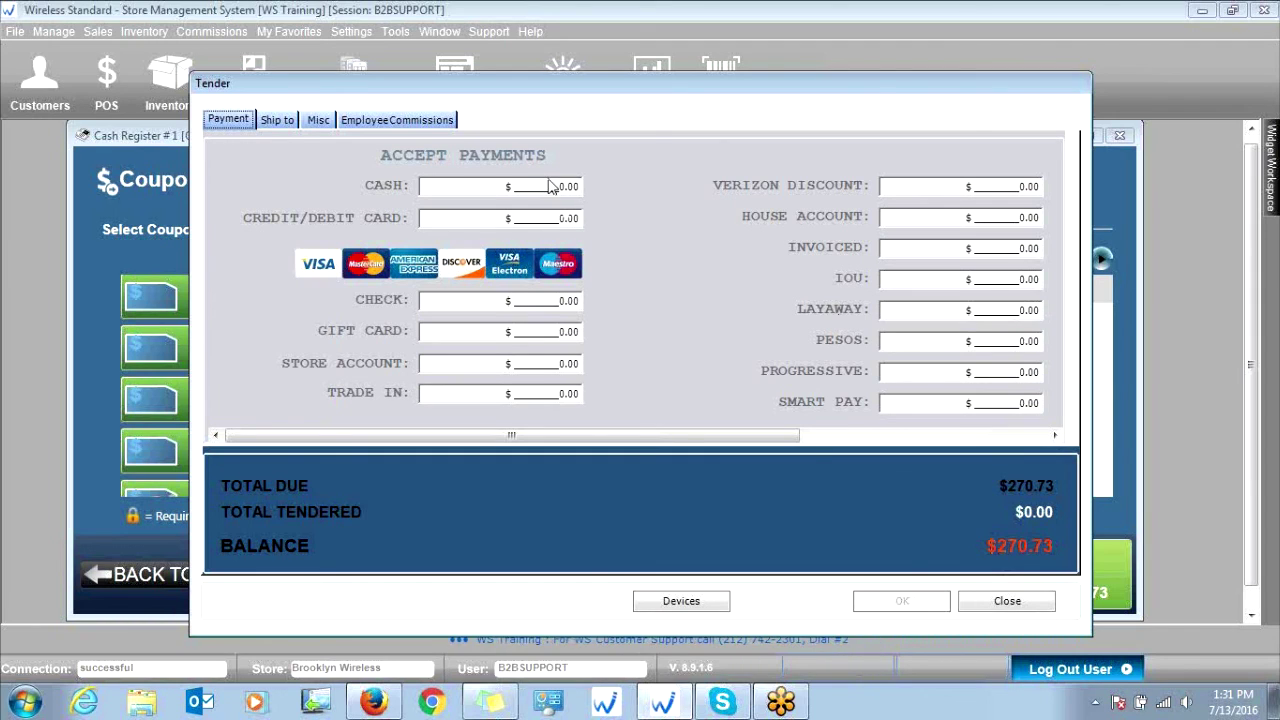
Tender $300 cash for the $270.73 sale, leaving $29.27 change, and confirm the completed transaction
key("Tab")
type("300")
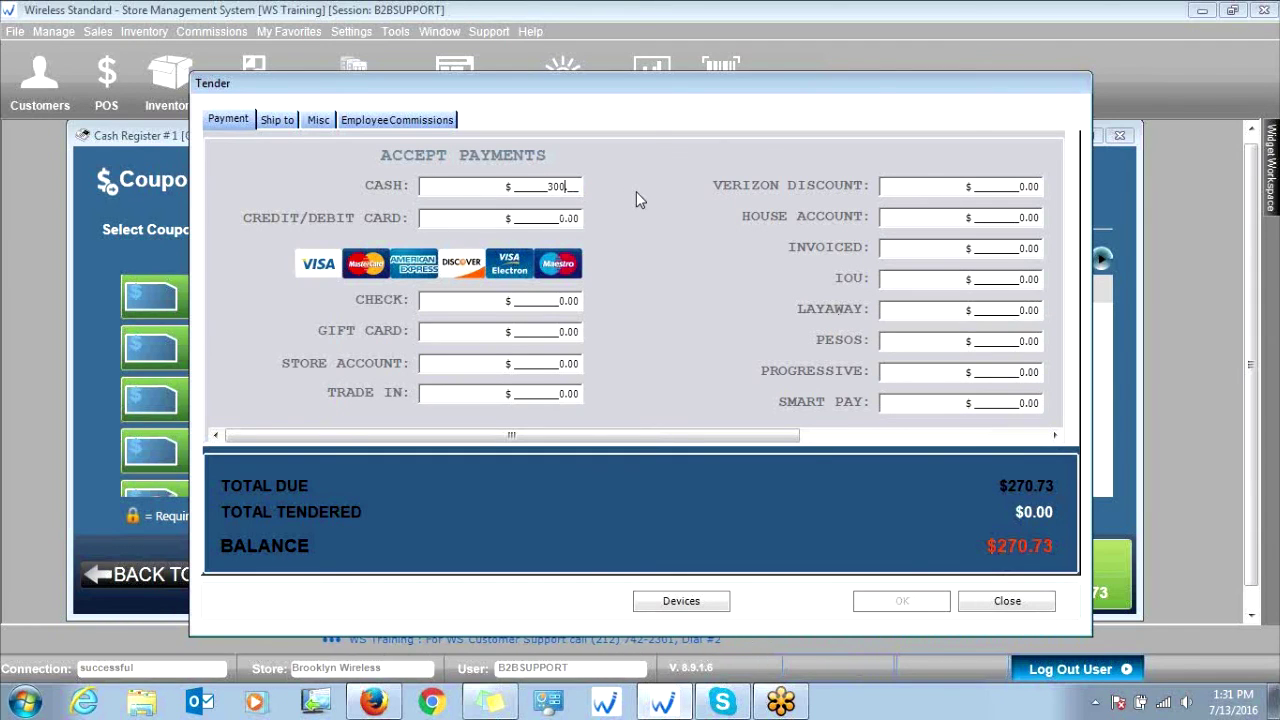
key("Return")
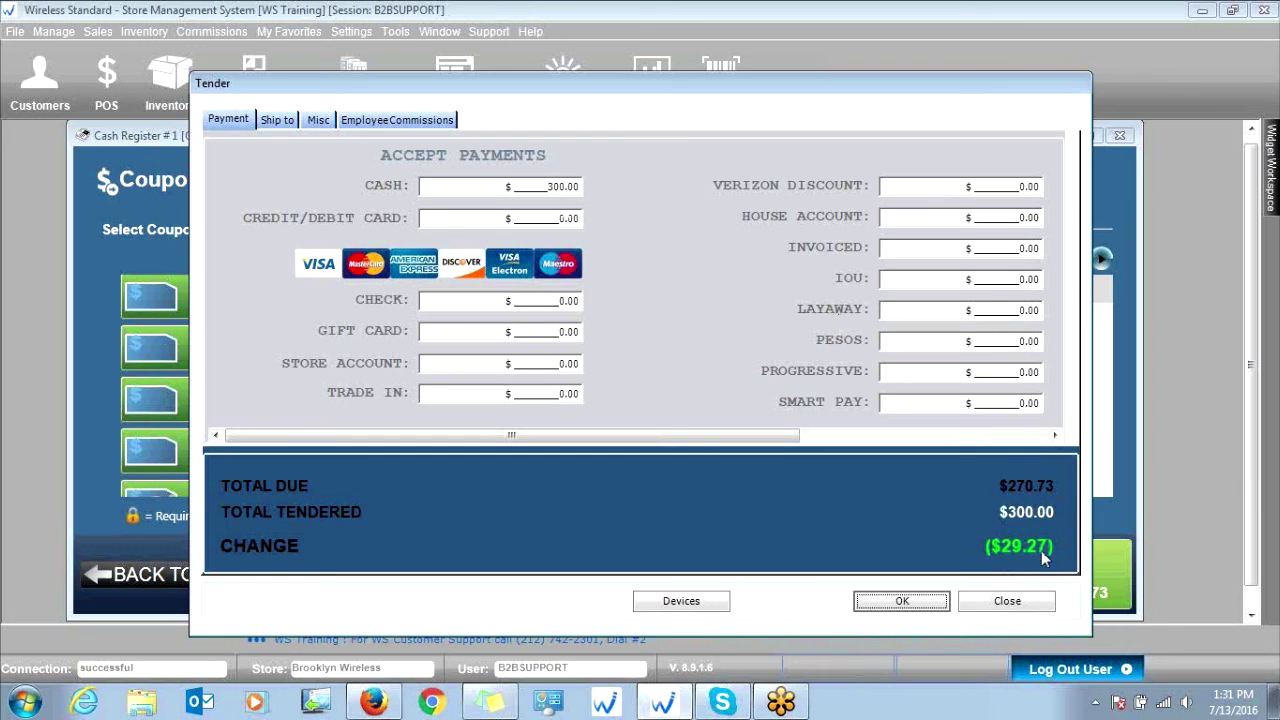
left_click(914, 607)
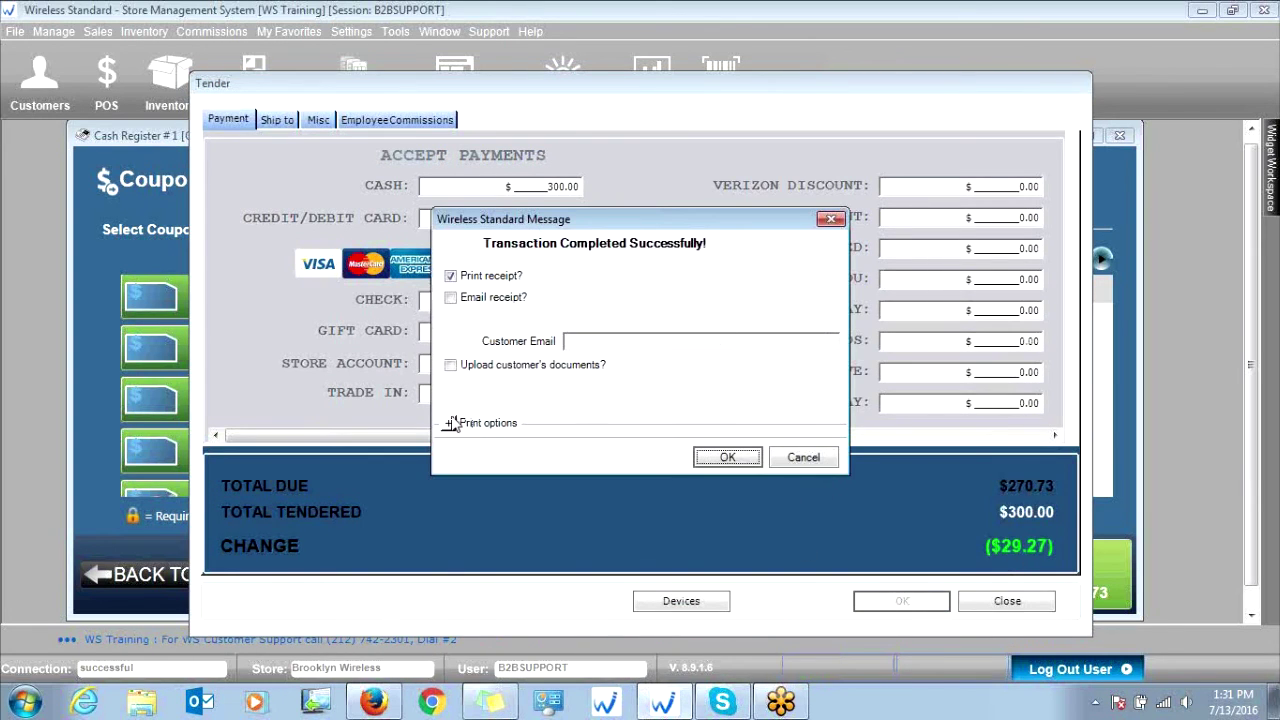
left_click(451, 423)
left_click(722, 459)
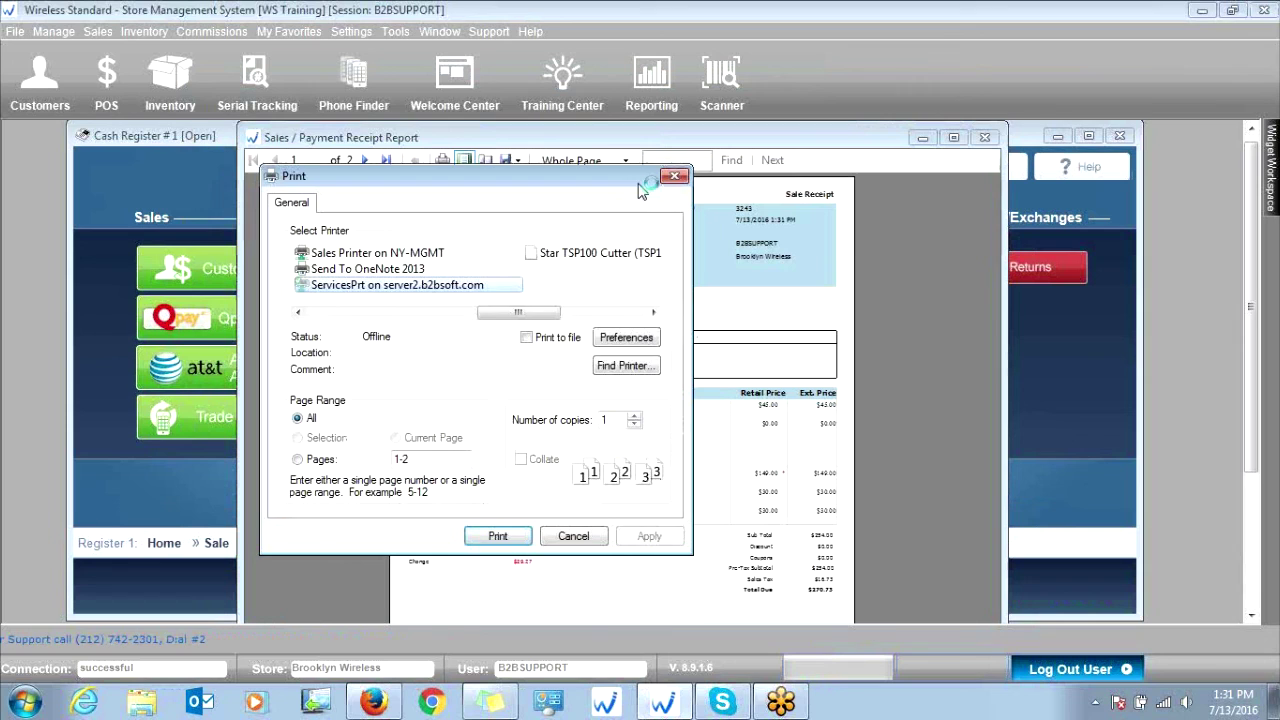
Skip printing and view the maximized receipt at 50% zoom, showing the five items and $300.00 payment
left_click(673, 178)
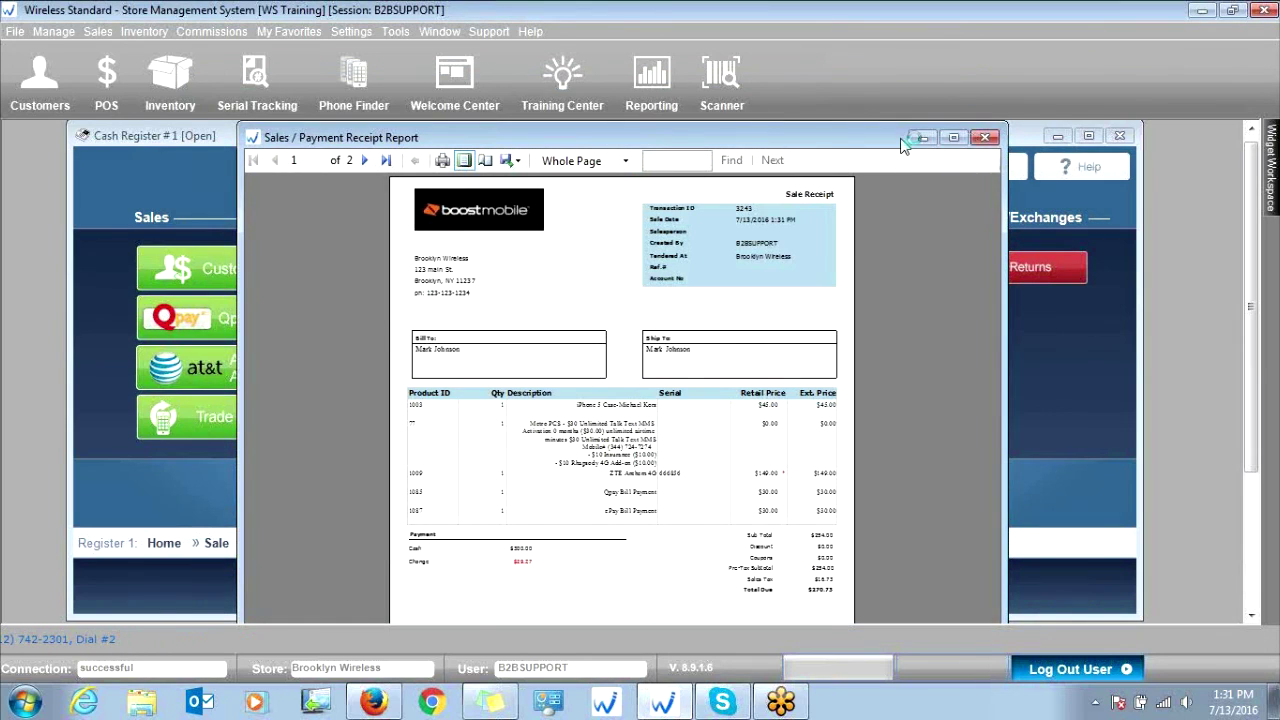
left_click(953, 137)
left_click(383, 132)
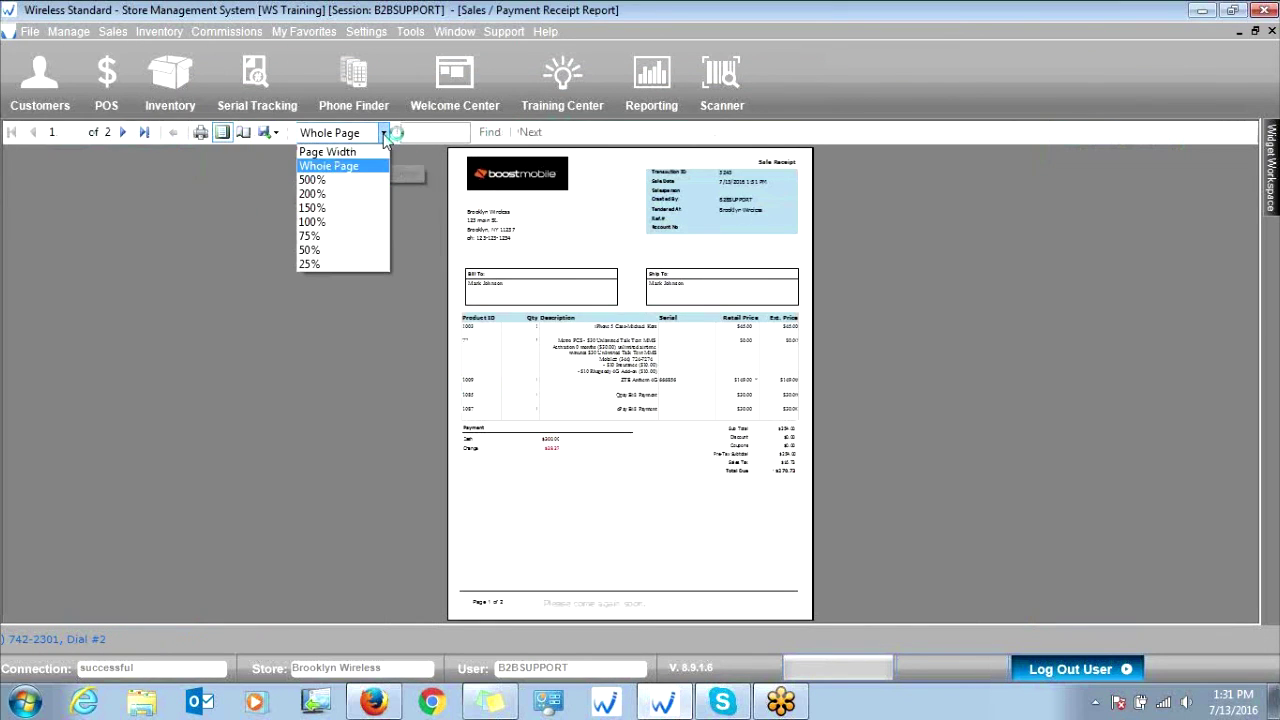
left_click(362, 251)
scroll(539, 297, "down", 9)
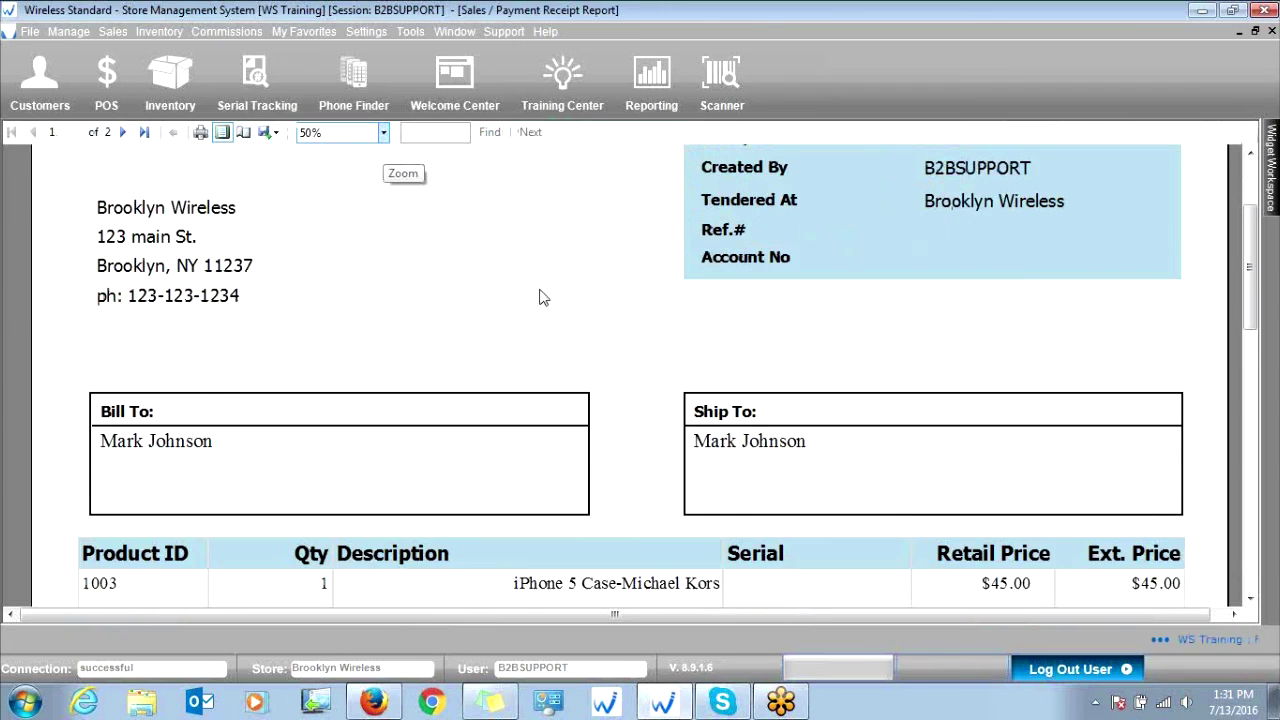
scroll(539, 297, "down", 1)
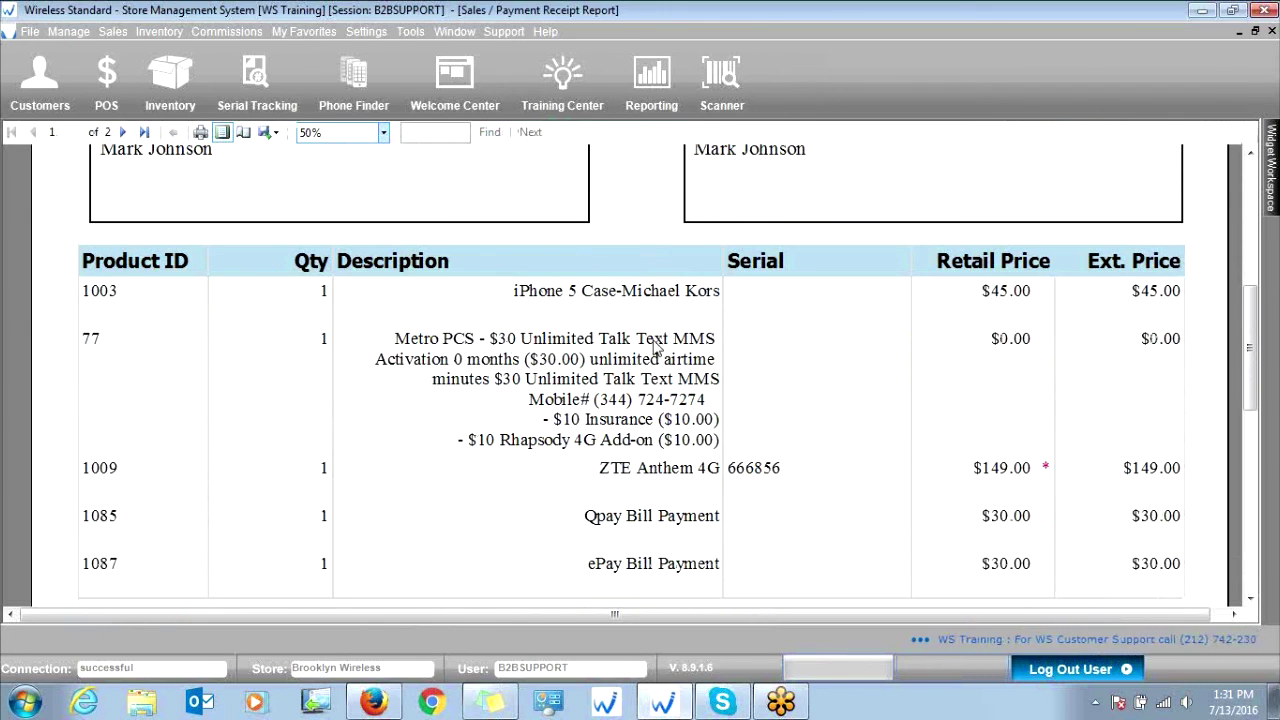
scroll(700, 470, "down", 1)
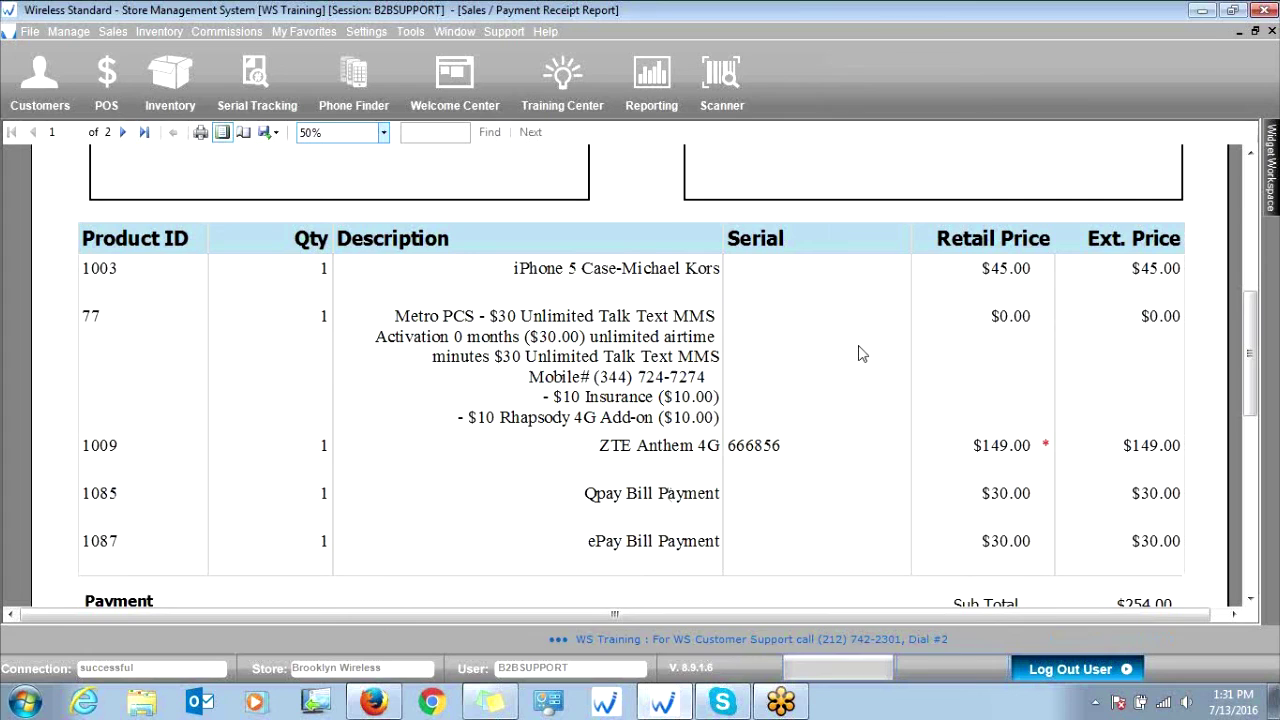
scroll(862, 353, "down", 2)
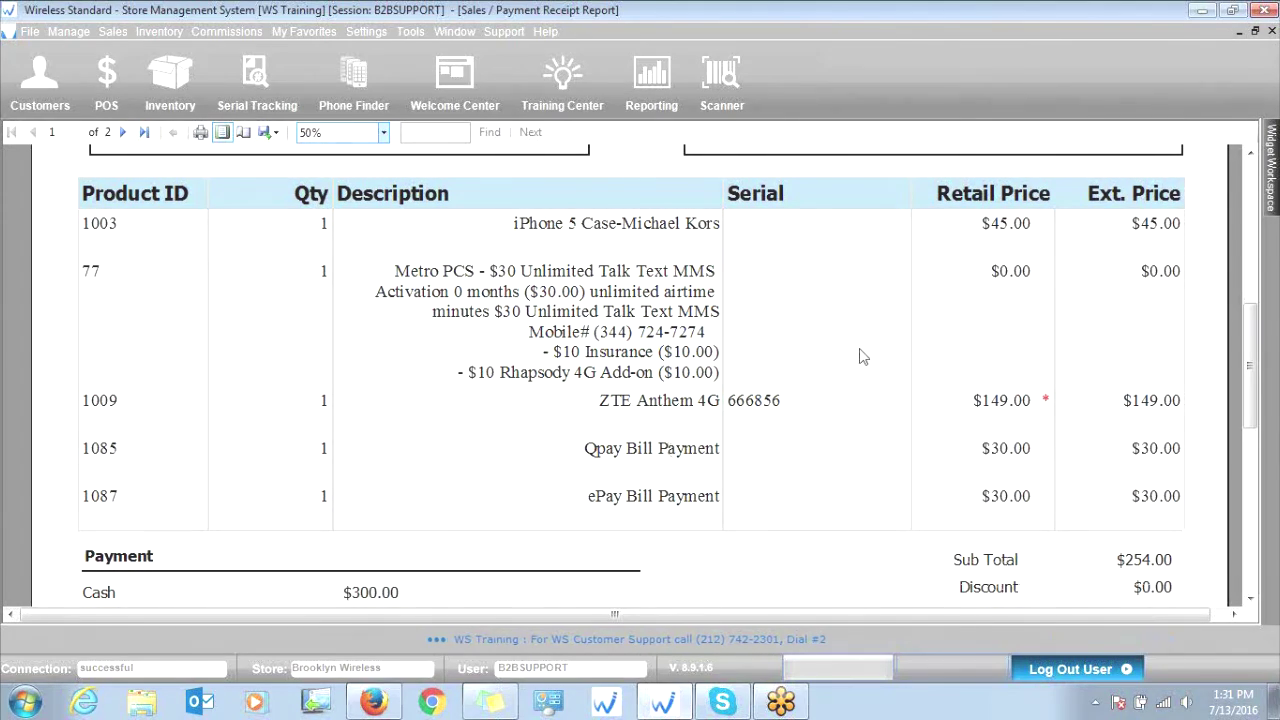